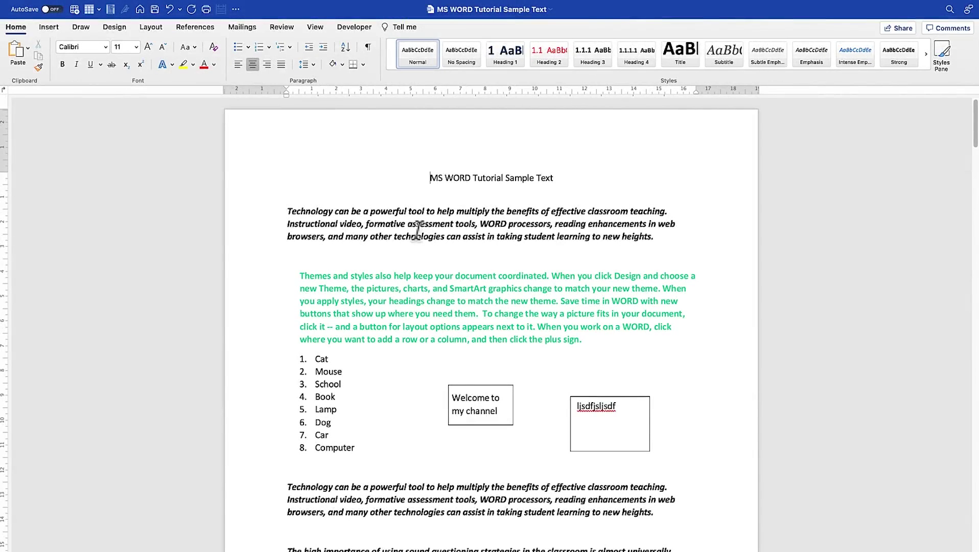
Step: Insert the built-in Crop cover page design ahead of the sample text
scroll(306, 302, down, 2)
scroll(395, 286, down, 10)
scroll(395, 286, up, 11)
click(430, 179)
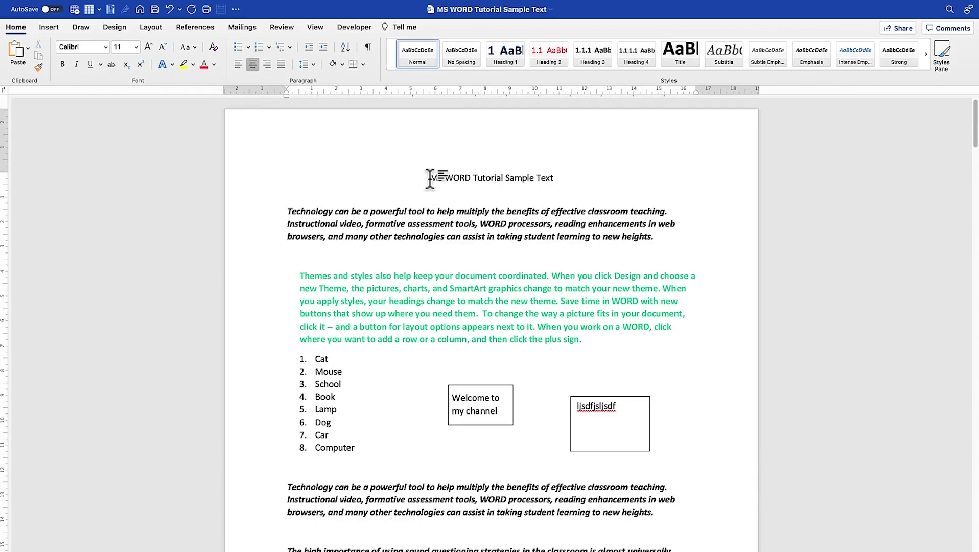
click(48, 28)
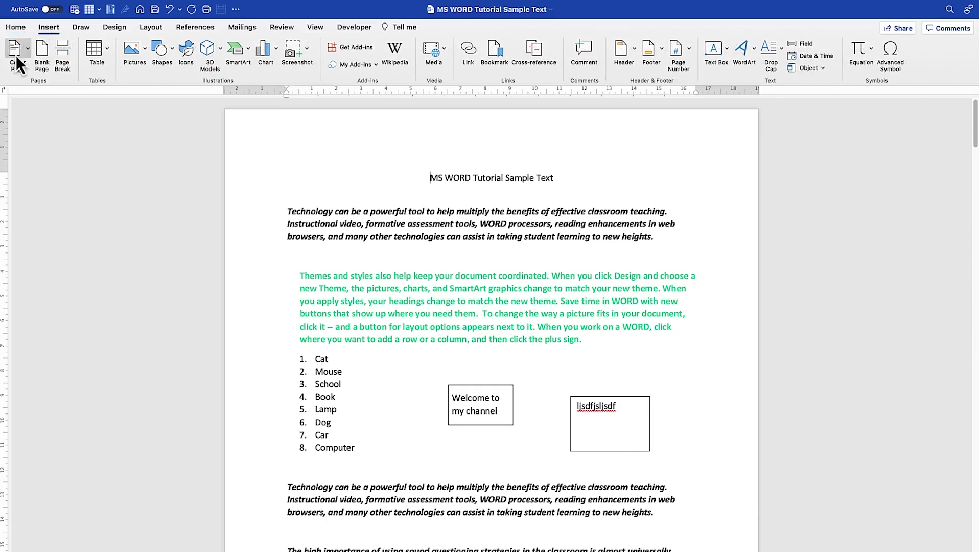
click(28, 48)
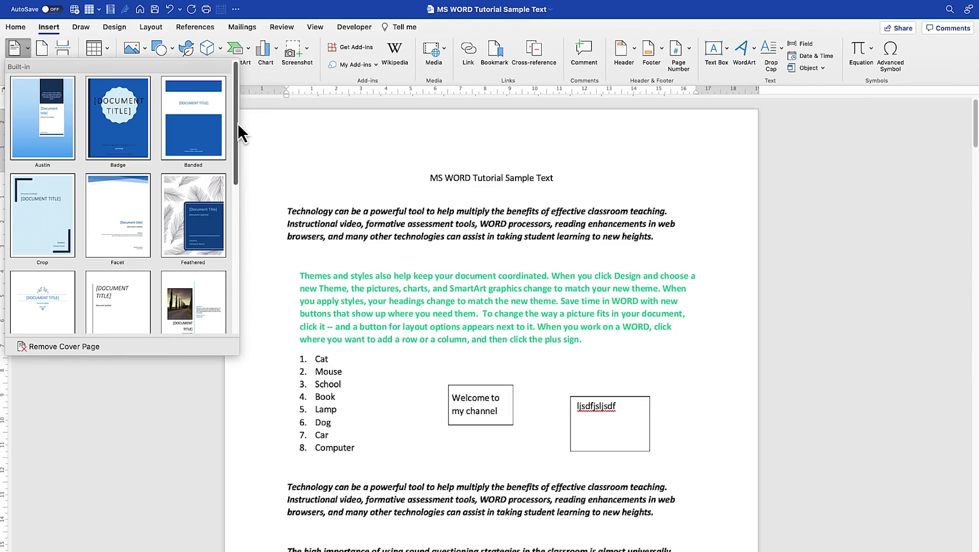
scroll(236, 131, down, 3)
drag(235, 156, 221, 254)
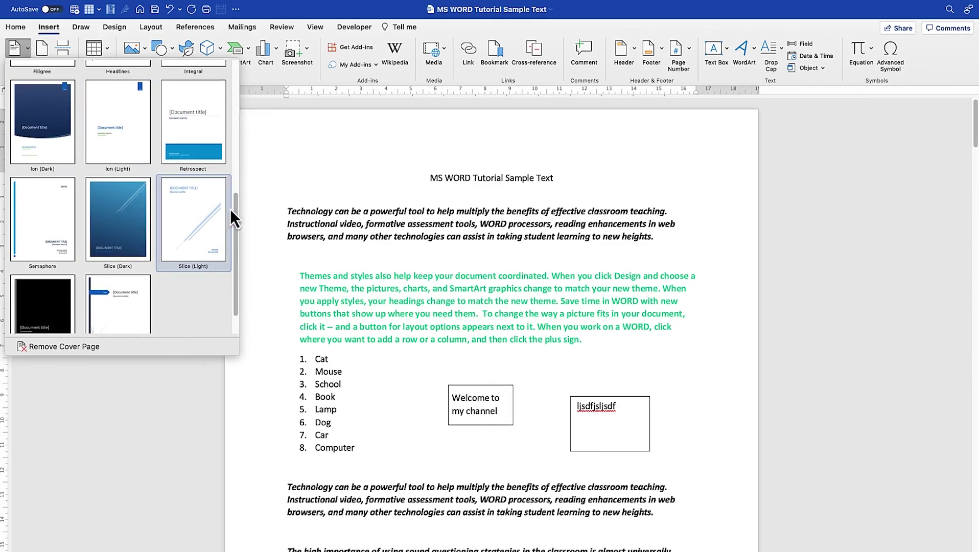
drag(234, 207, 240, 113)
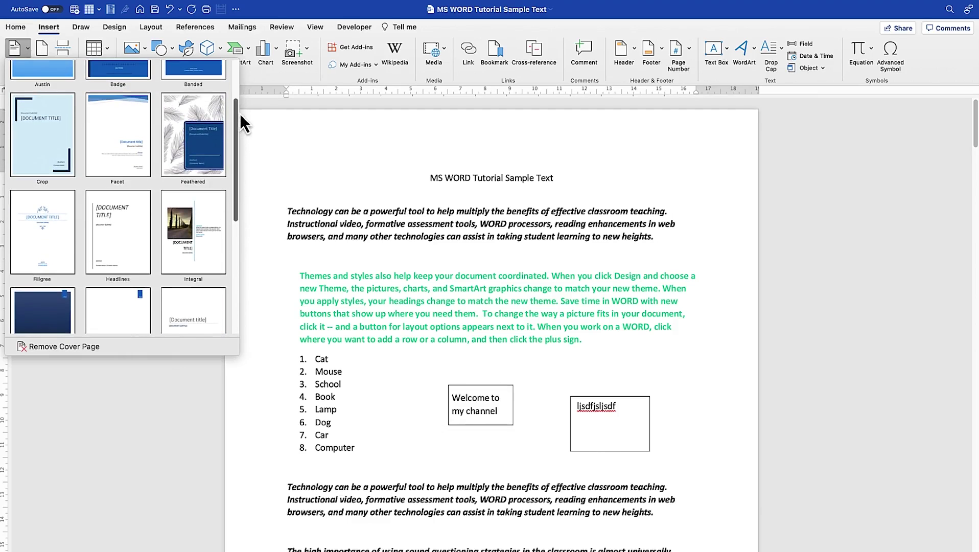
click(41, 149)
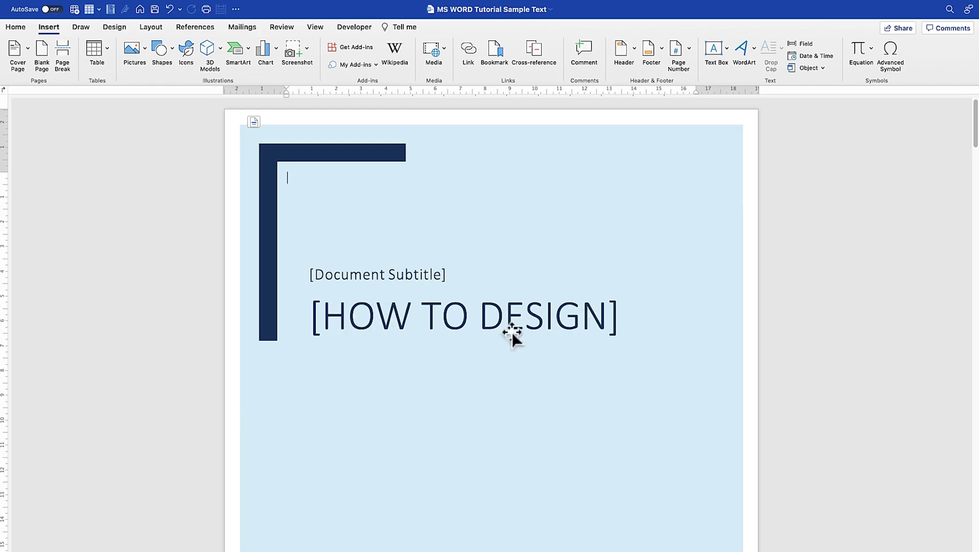
scroll(406, 327, down, 2)
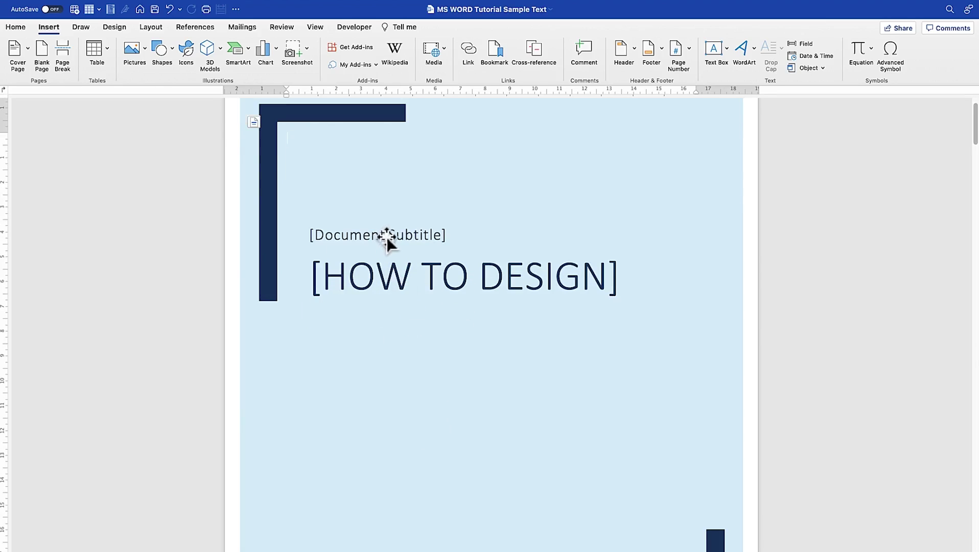
scroll(448, 290, down, 10)
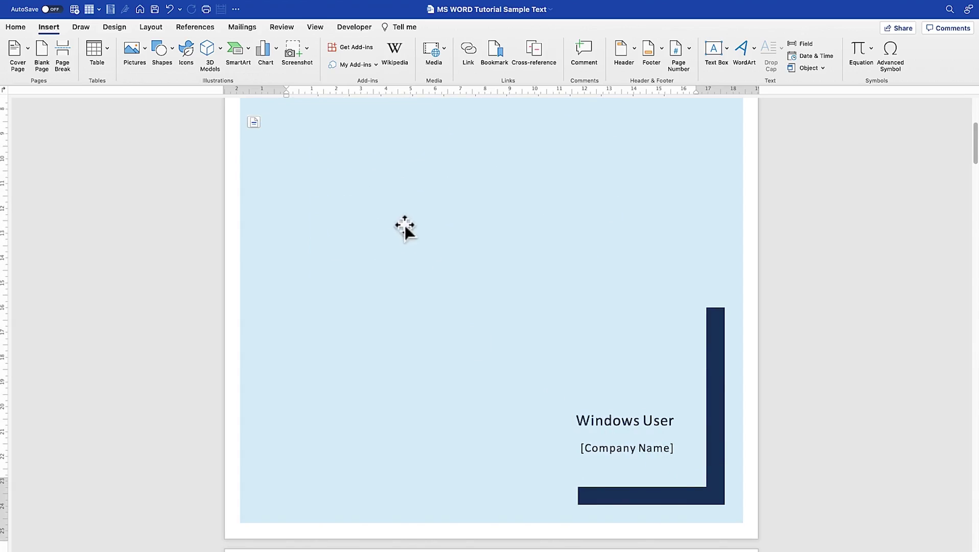
scroll(402, 227, up, 8)
scroll(517, 313, up, 3)
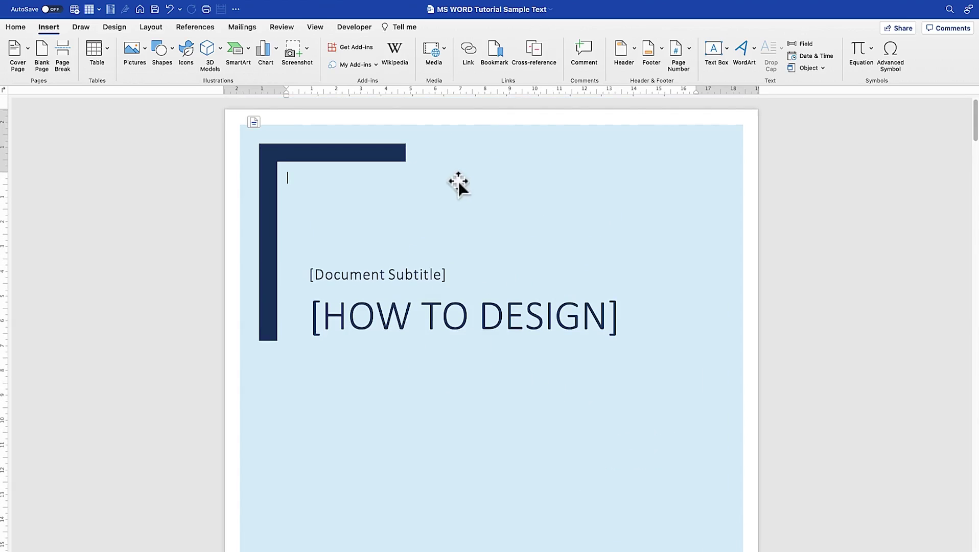
click(342, 158)
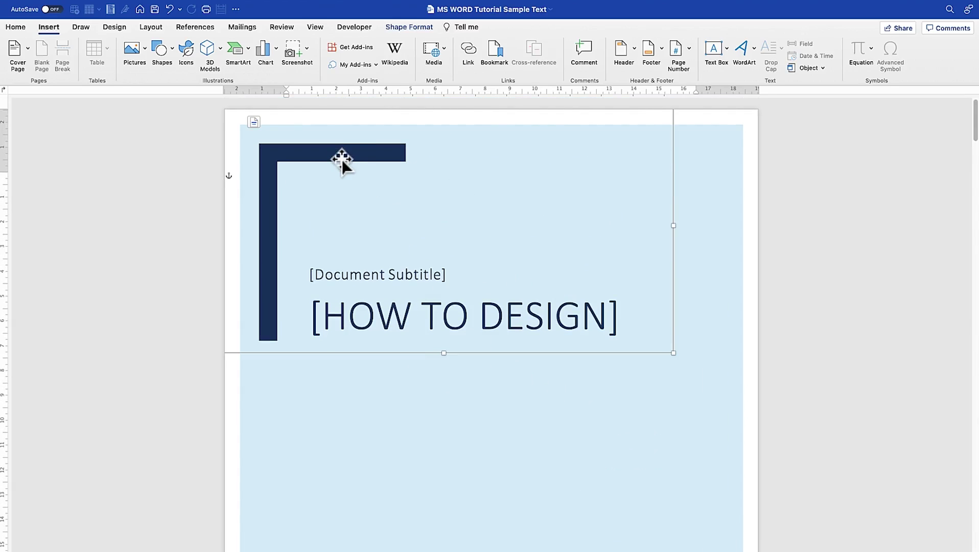
scroll(646, 435, down, 6)
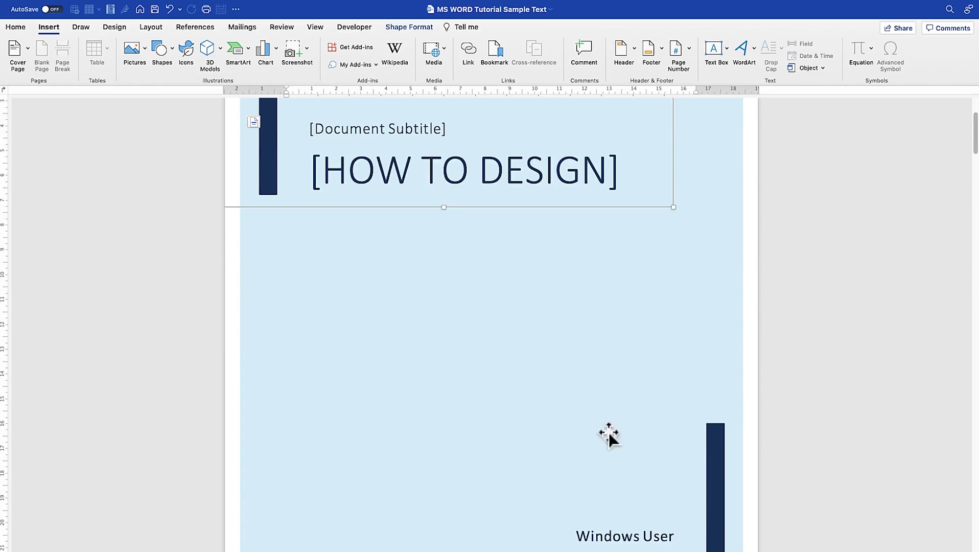
scroll(632, 448, up, 5)
Step: Replace the 'HOW TO DESIGN' cover title with 'YOUTUBE FOR BEGINNERS'
click(435, 323)
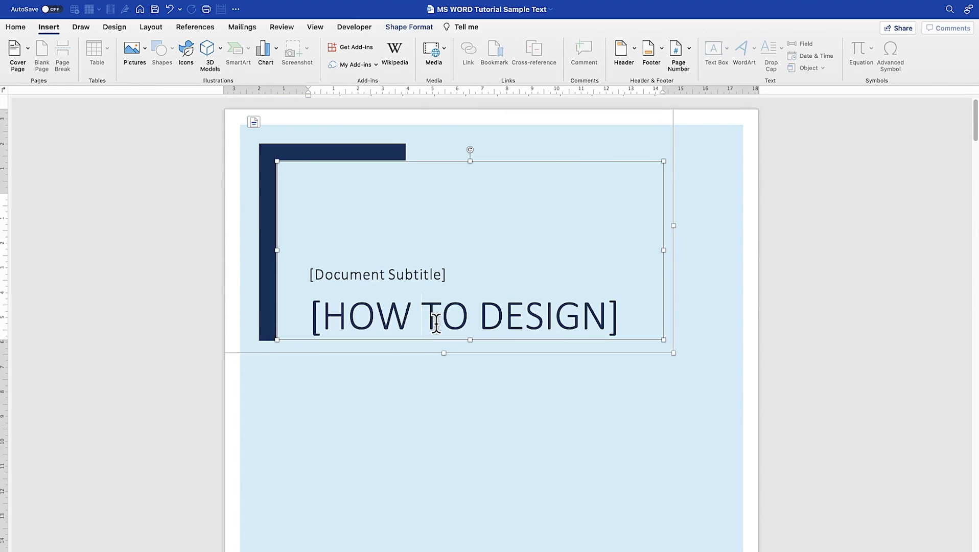
key(Right)
key(Right)
key(Right)
key(BackSpace)
key(BackSpace)
key(BackSpace)
key(BackSpace)
key(BackSpace)
key(BackSpace)
key(BackSpace)
key(BackSpace)
key(BackSpace)
key(BackSpace)
key(BackSpace)
key(BackSpace)
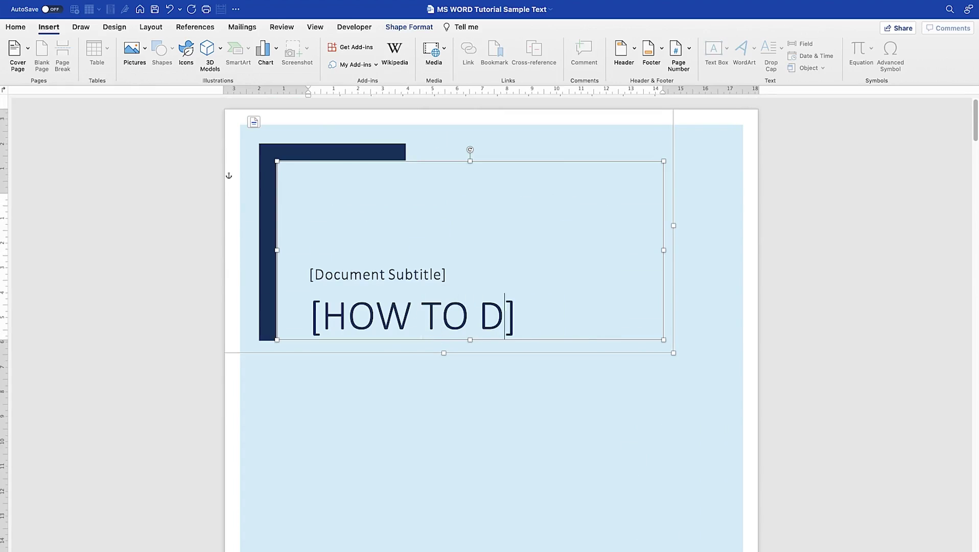
key(BackSpace)
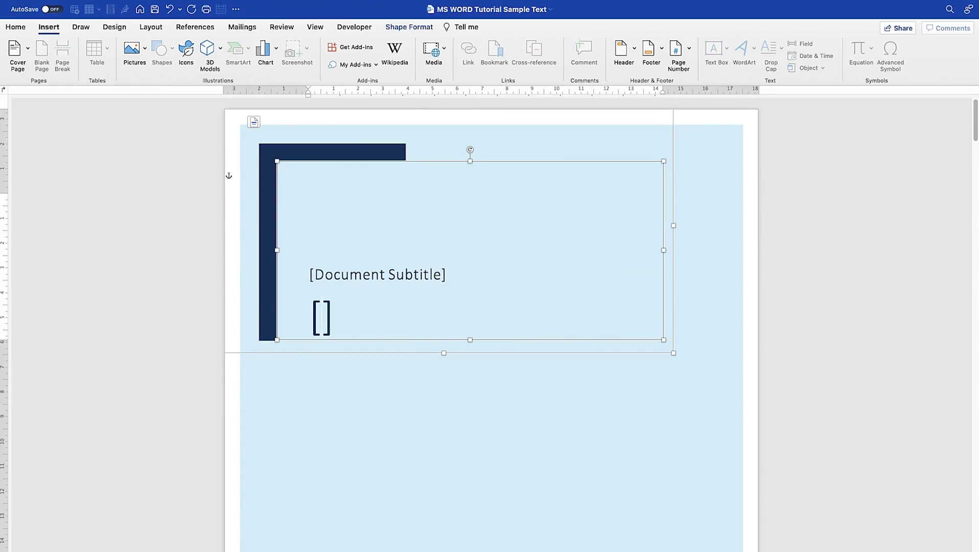
text(YOUTUBE F)
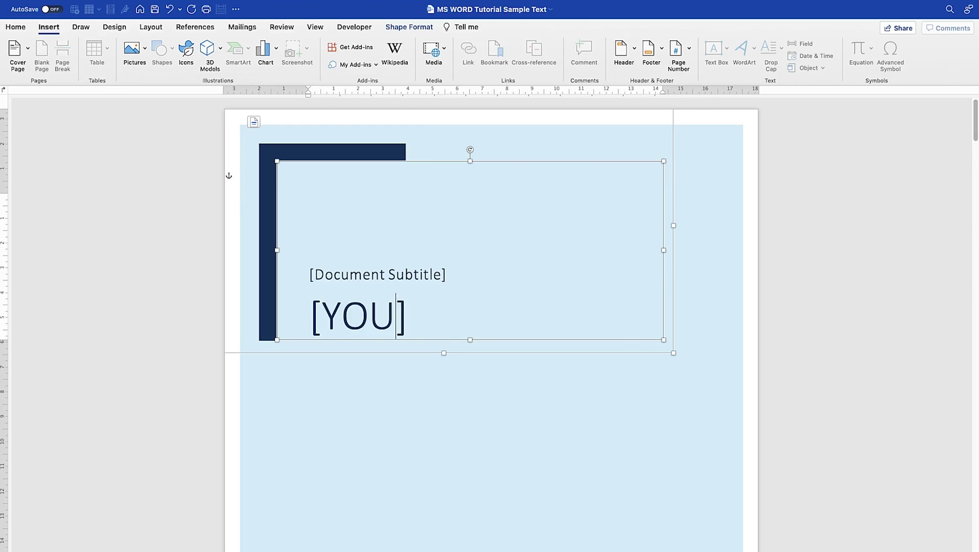
text(OR BEGINNERS)
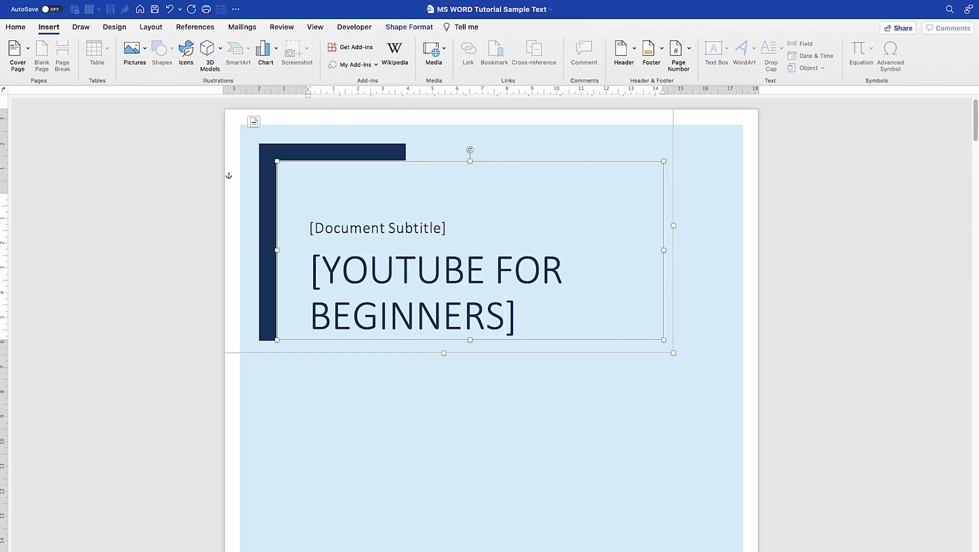
key(super+a)
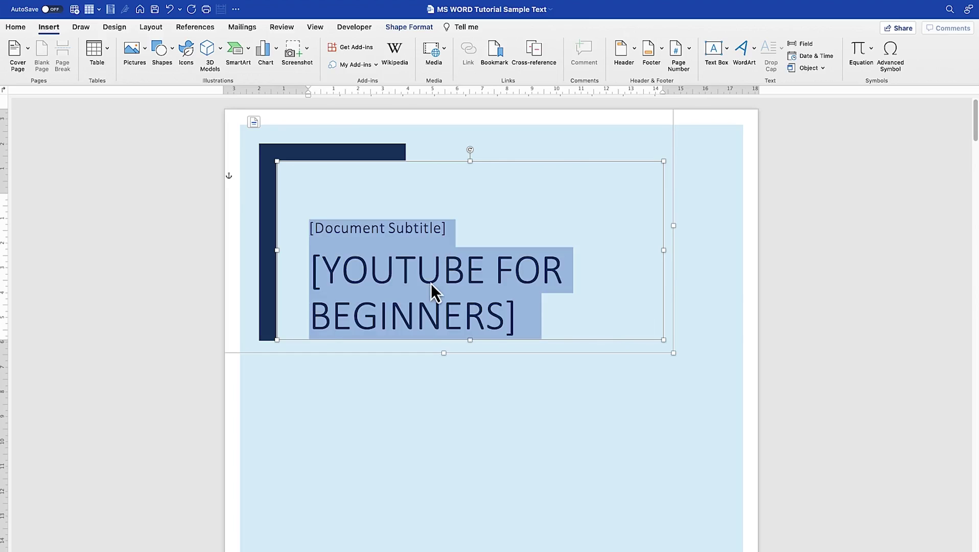
Step: Reduce the YOUTUBE FOR BEGINNERS title to 36 pt so it fits on one line
click(442, 271)
drag(506, 317, 318, 279)
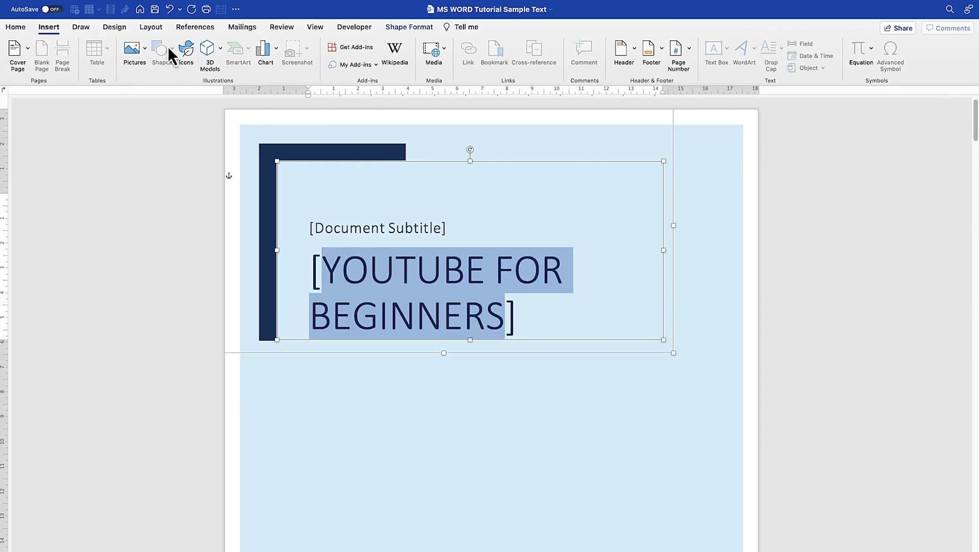
click(21, 27)
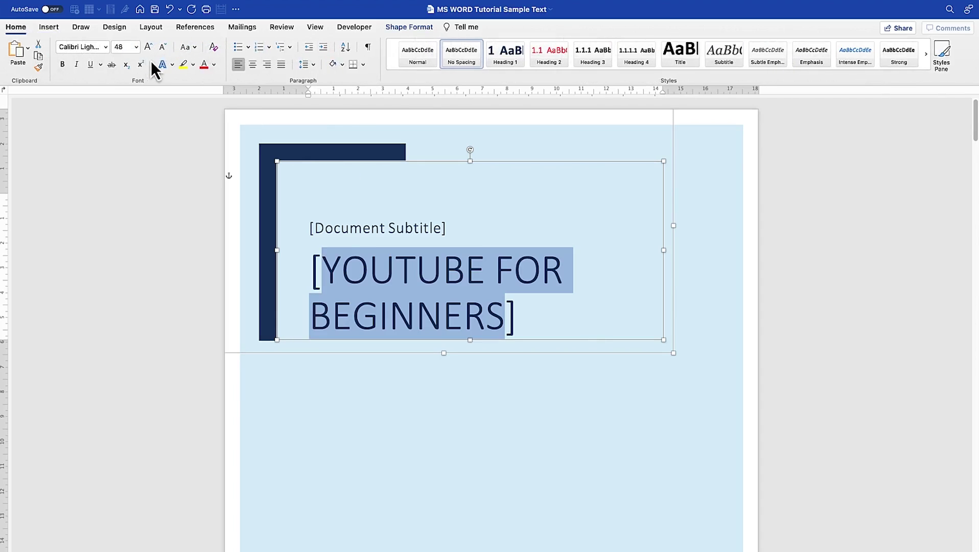
click(161, 49)
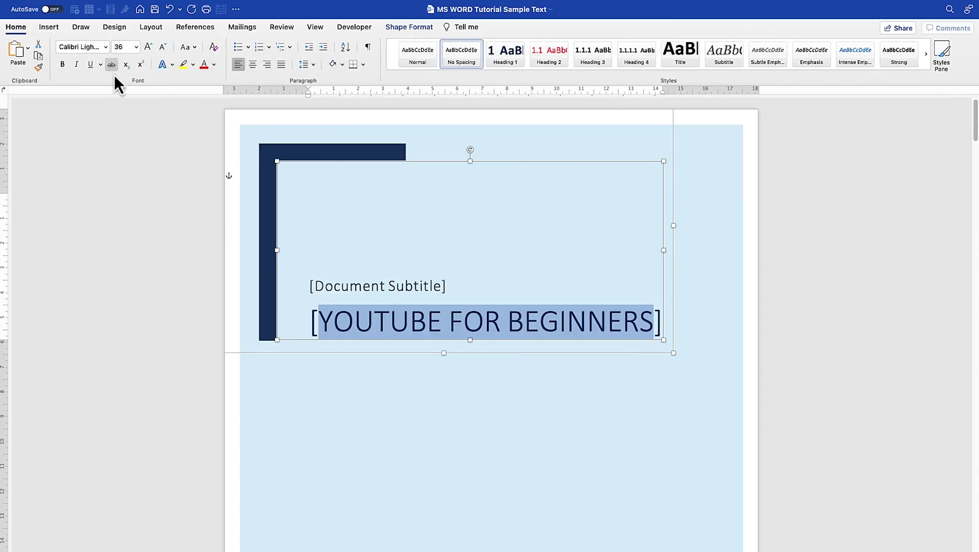
click(432, 285)
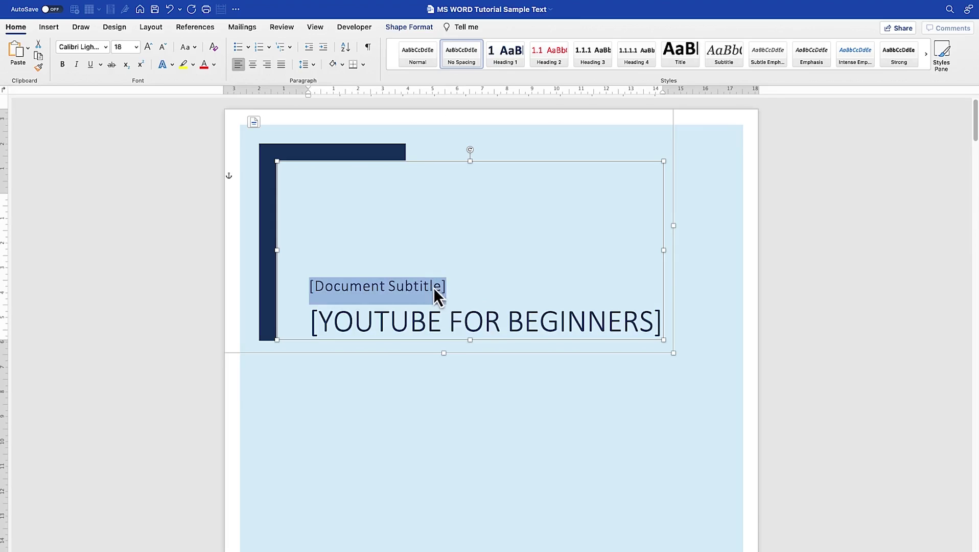
Step: Replace the [Document Subtitle] placeholder with 'Students Tutorial'
click(350, 288)
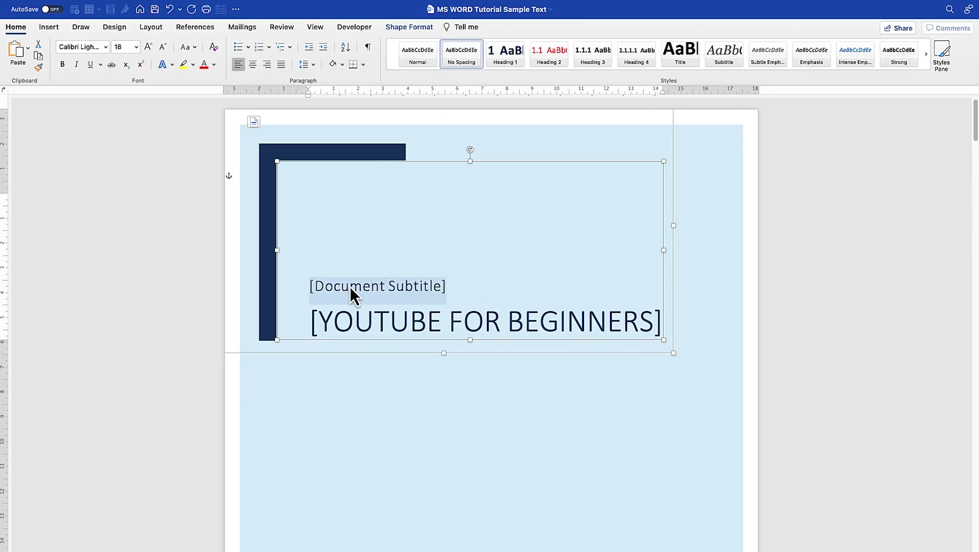
key(BackSpace)
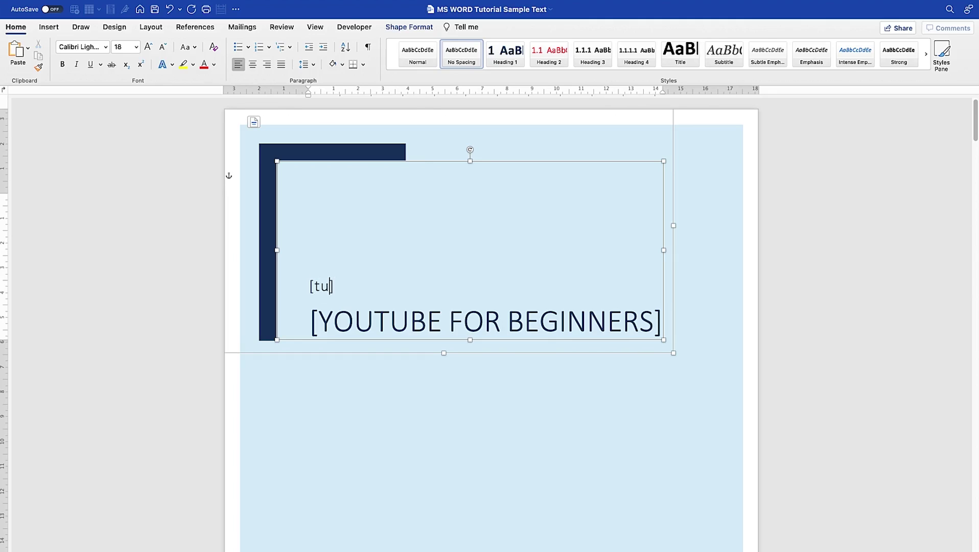
text(Tut)
text(Students)
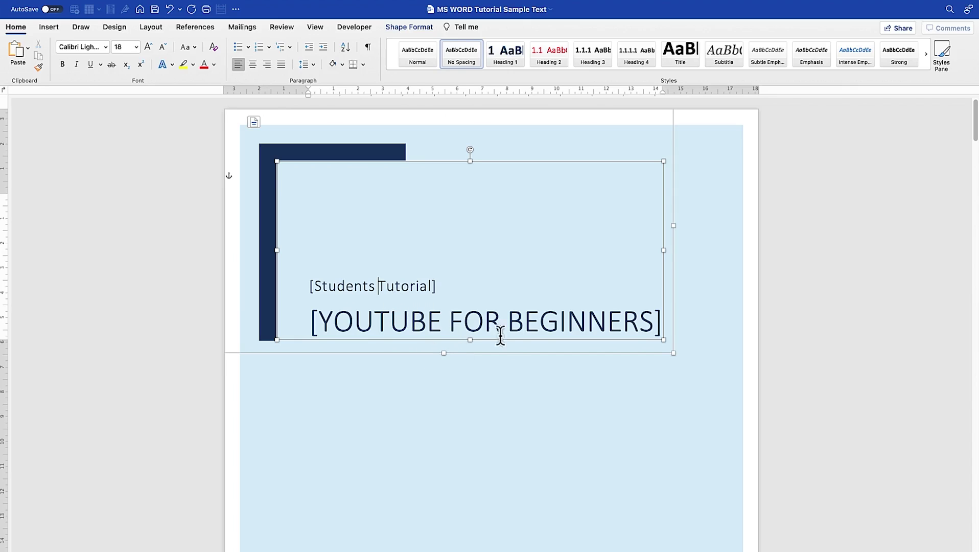
click(488, 452)
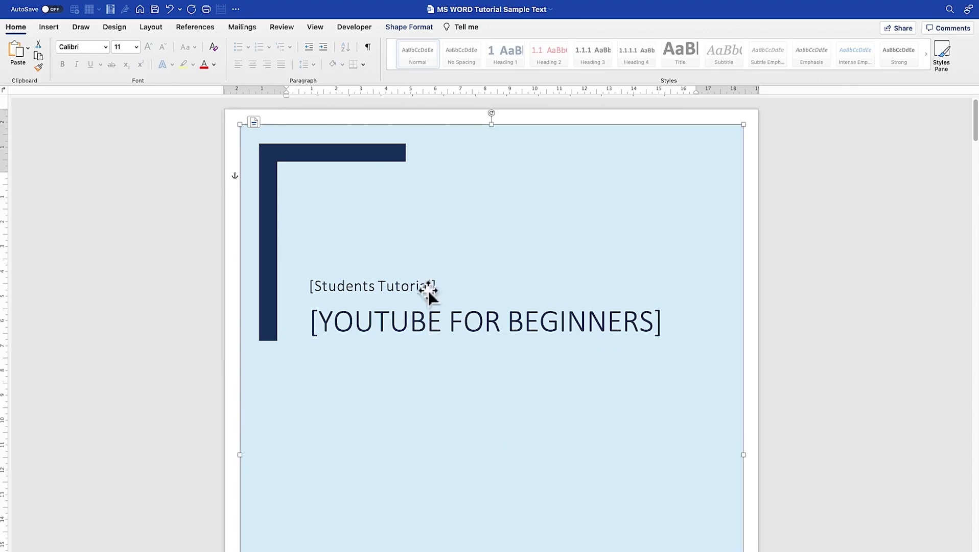
Step: Replace the author name at the bottom of the cover with the author's full name
scroll(430, 291, down, 5)
scroll(603, 511, down, 2)
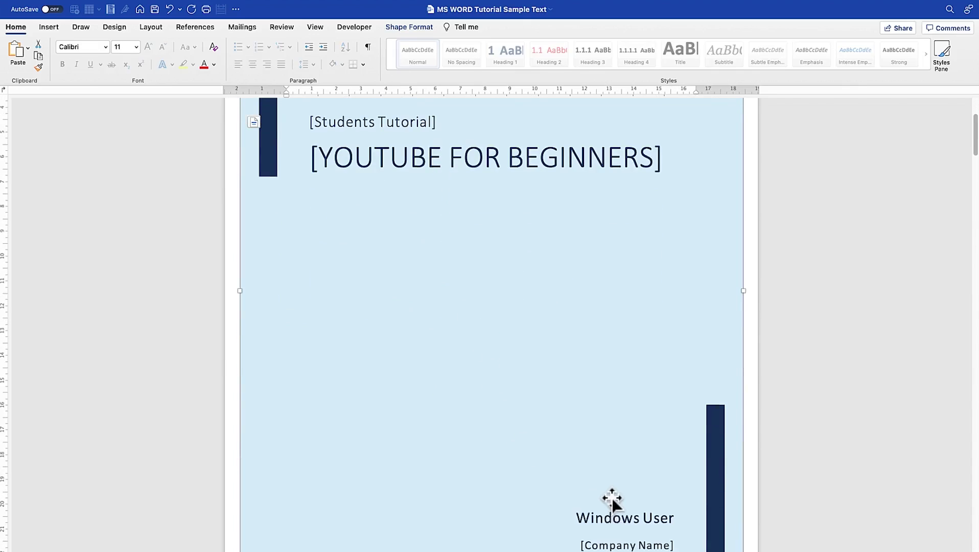
click(607, 521)
click(607, 521)
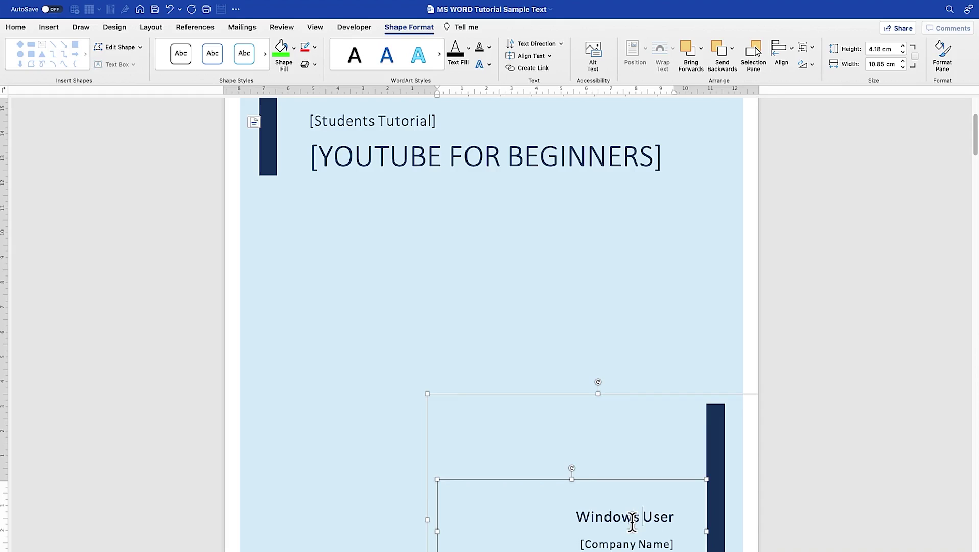
key(BackSpace)
key(BackSpace)
key(BackSpace)
key(BackSpace)
key(BackSpace)
key(BackSpace)
key(BackSpace)
key(BackSpace)
key(BackSpace)
key(BackSpace)
key(BackSpace)
text(Dr. A.)
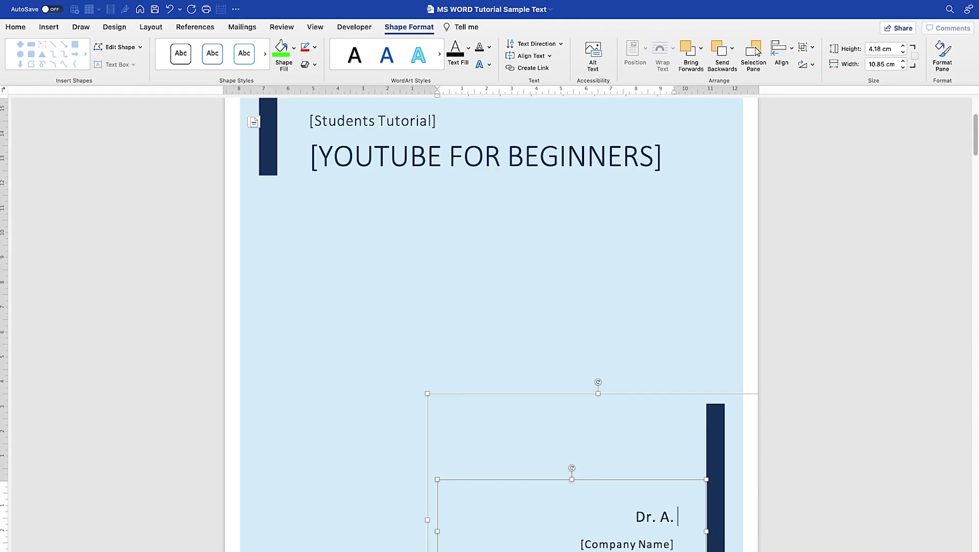
text( S. Abdurrasheed)
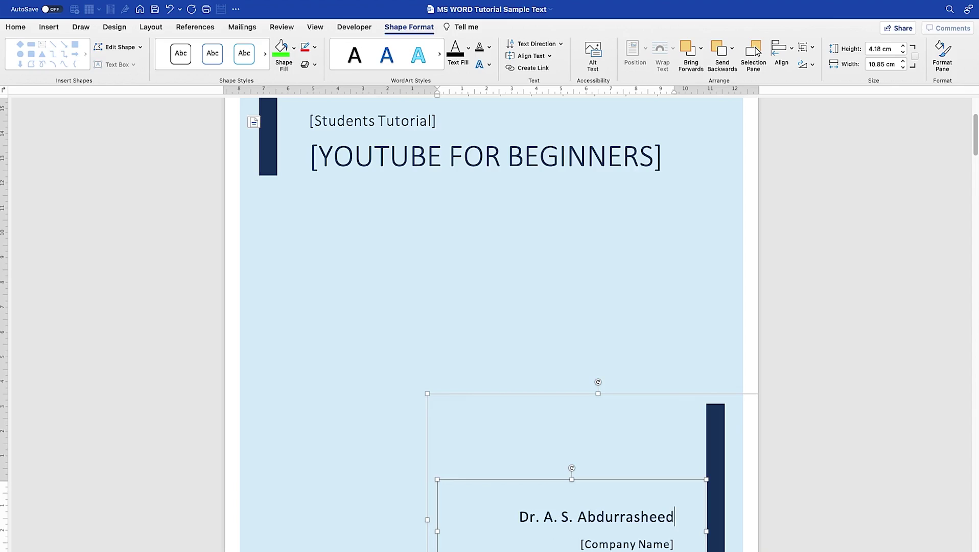
Step: Change the [Company Name] placeholder to 'EPIC Mentorship'
click(638, 544)
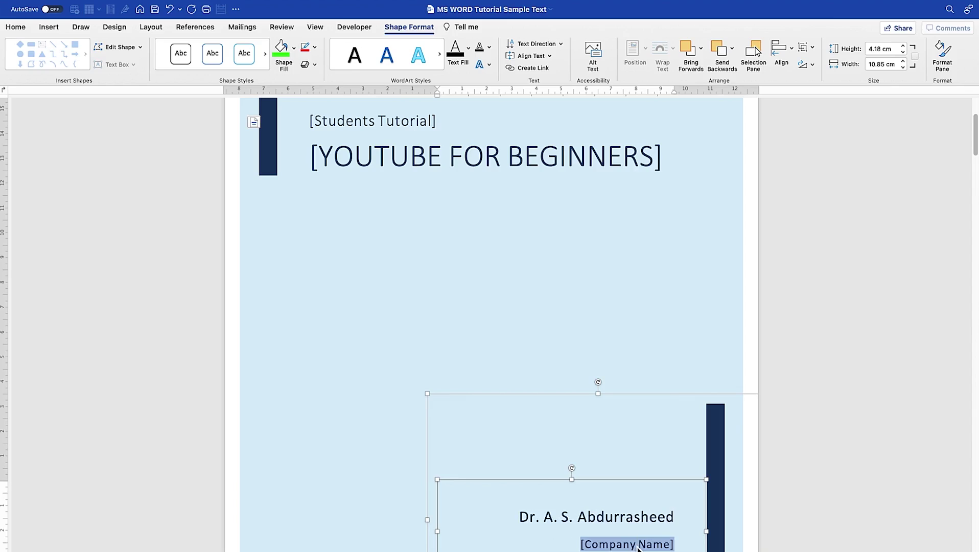
key(BackSpace)
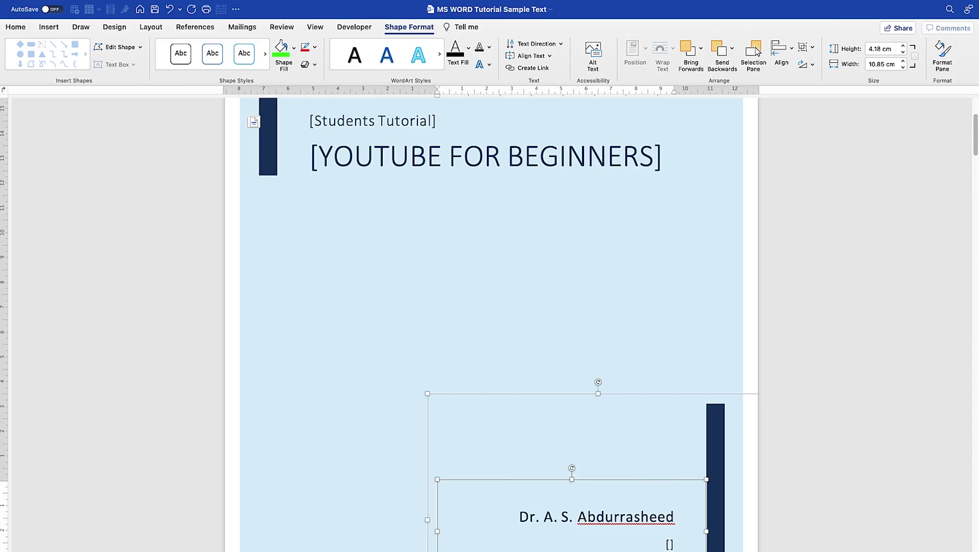
text(EPIC MED)
key(BackSpace)
key(BackSpace)
text(entorship)
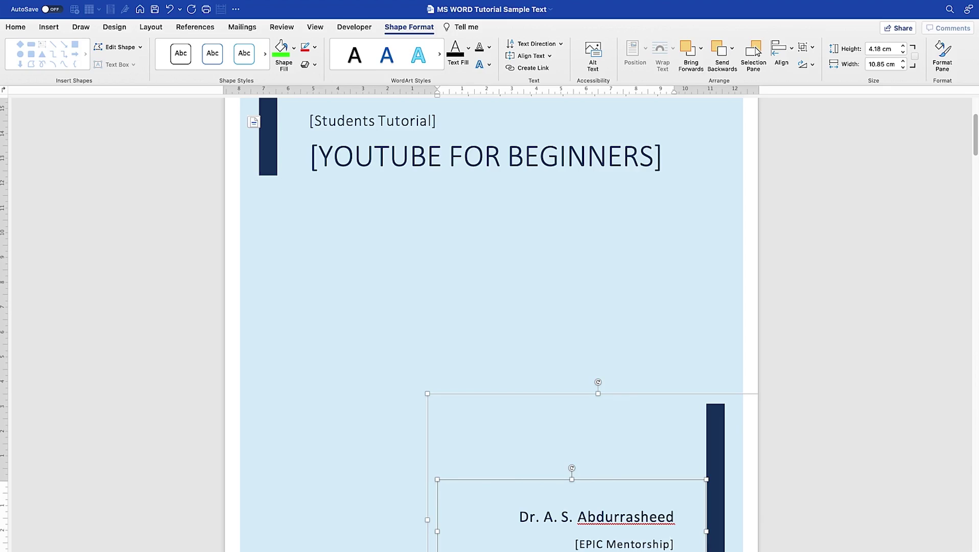
Step: Try a red fill on the top-left corner bar, then undo it
click(690, 353)
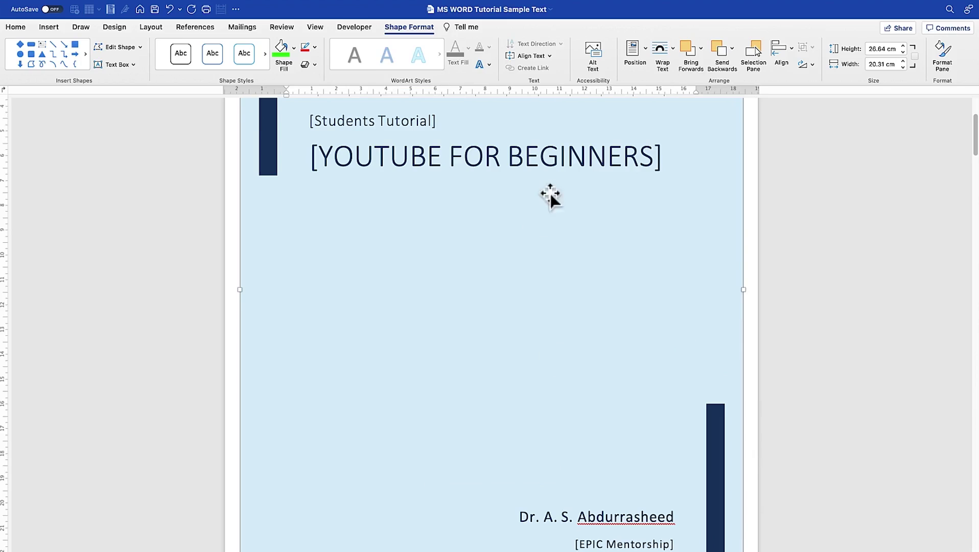
scroll(486, 163, up, 3)
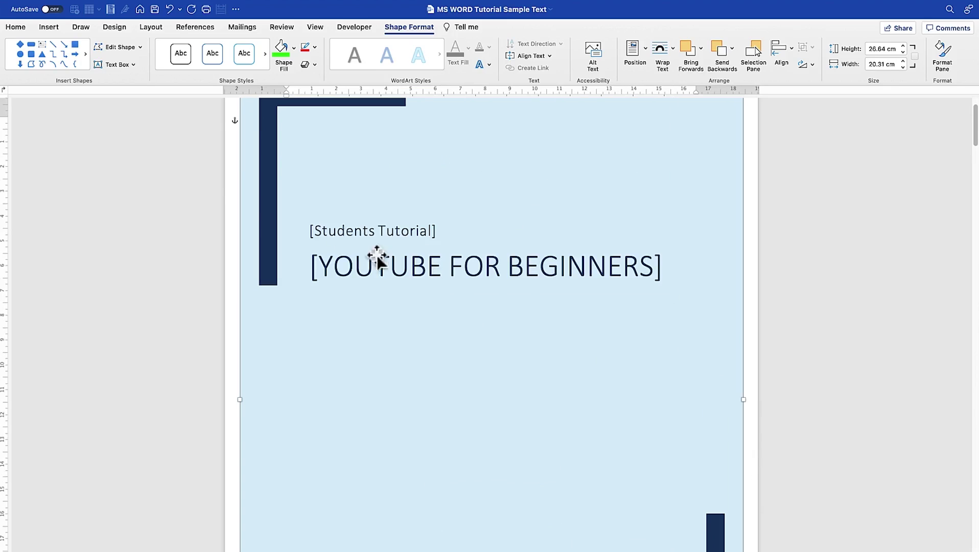
click(260, 210)
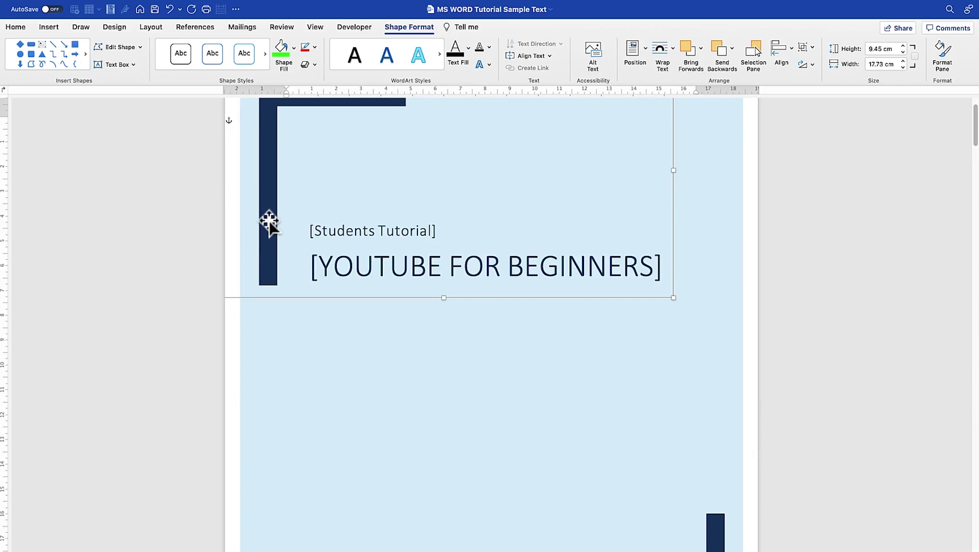
click(268, 221)
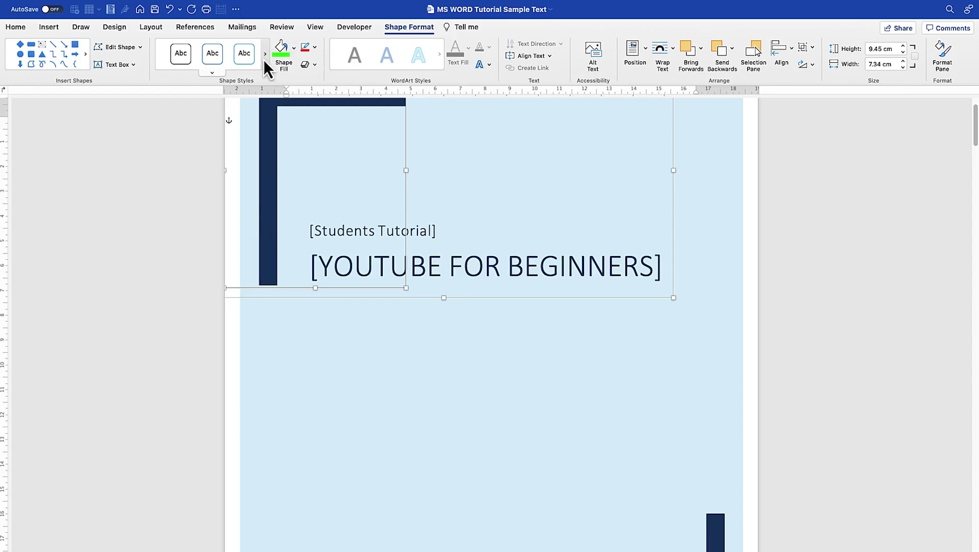
click(295, 48)
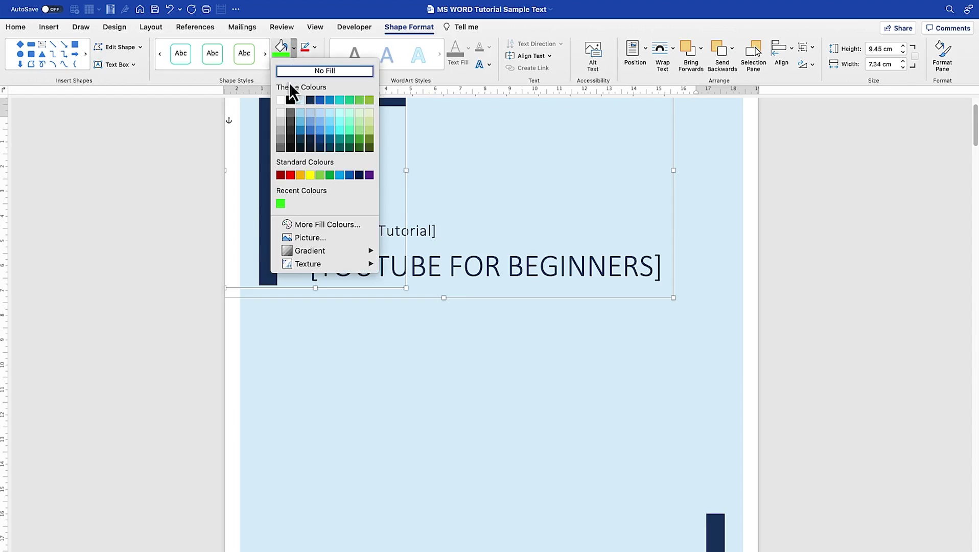
click(290, 175)
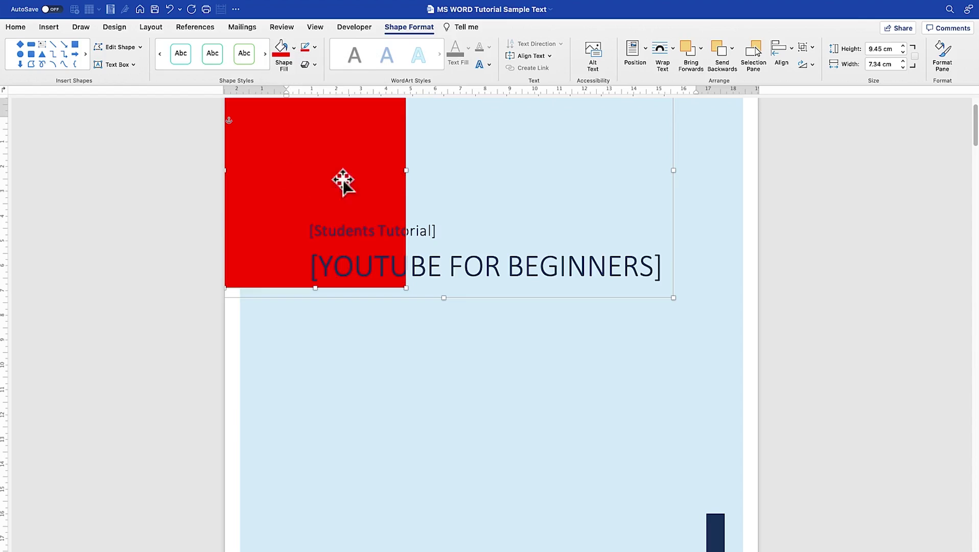
key(super+z)
Step: Fill the cover's light-blue background rectangle yellow
click(402, 196)
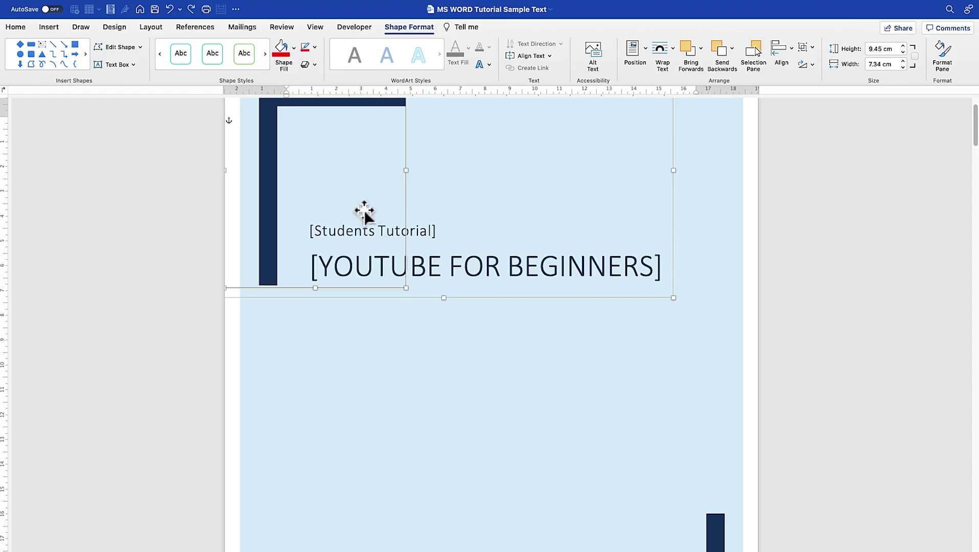
click(462, 162)
scroll(456, 171, up, 3)
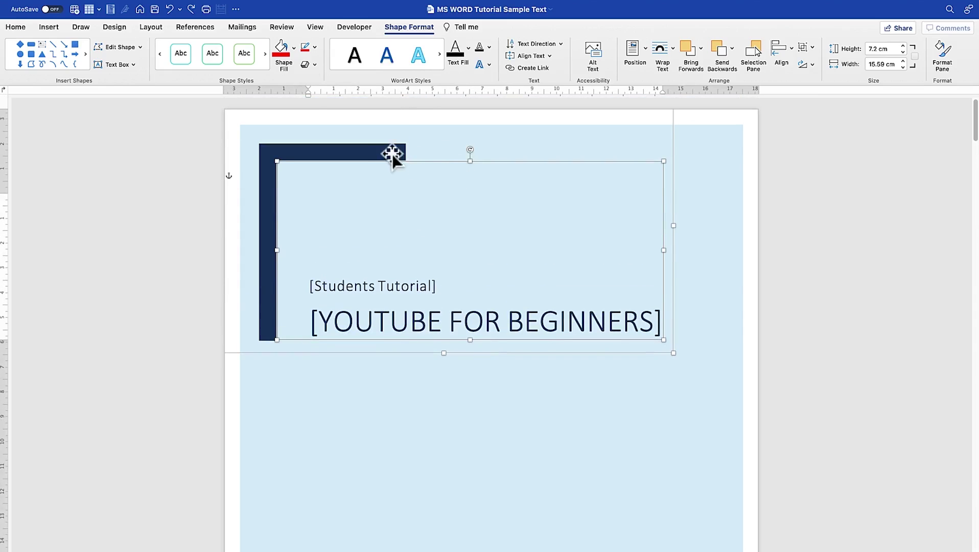
click(391, 151)
click(516, 262)
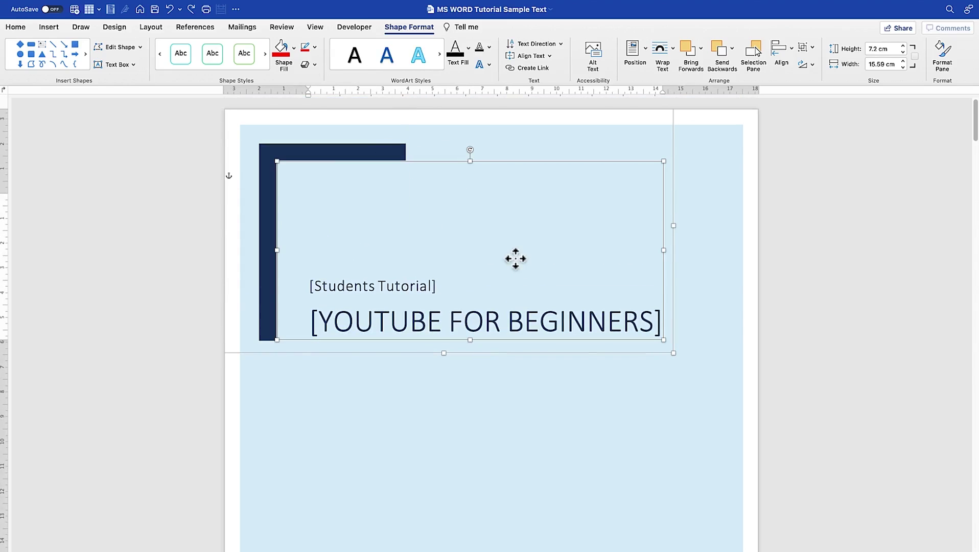
click(458, 149)
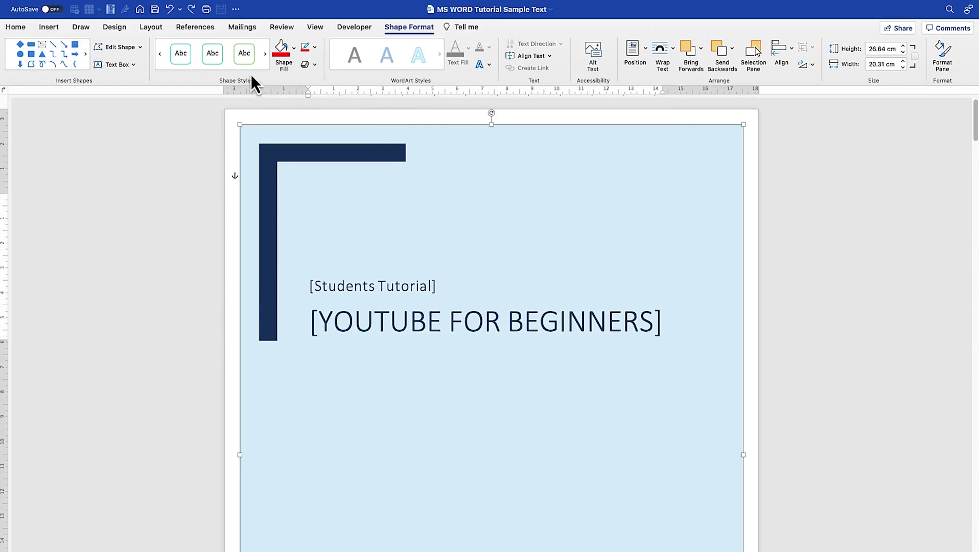
click(295, 50)
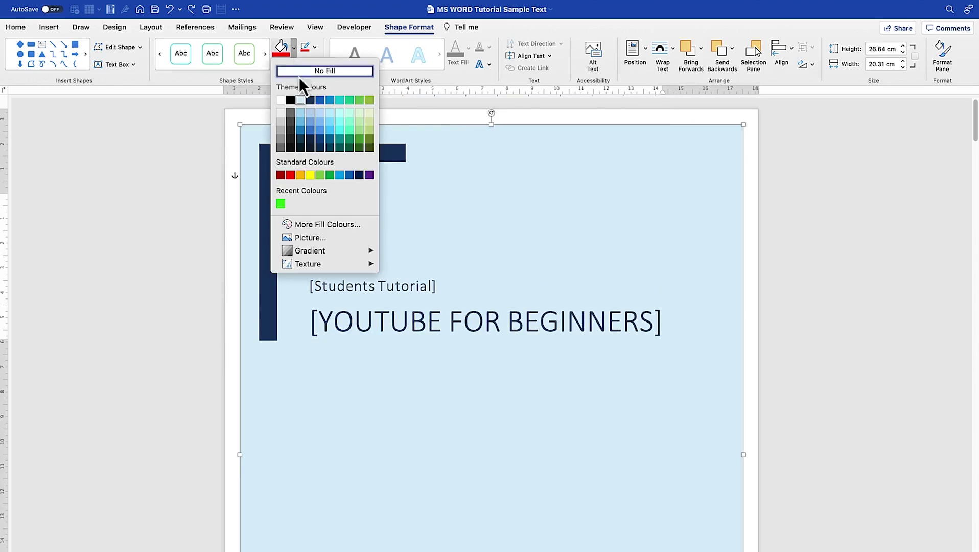
click(310, 175)
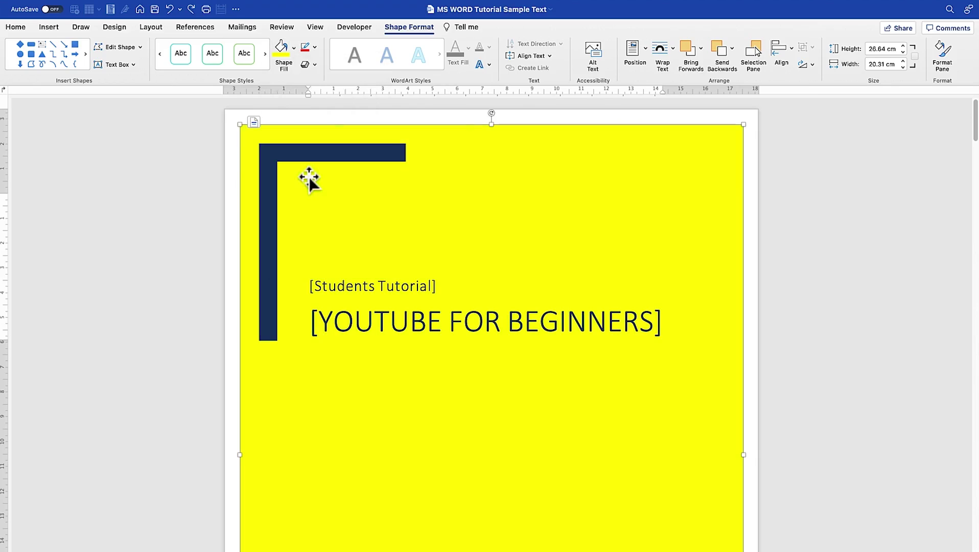
Step: Recolour the navy top-left L-shaped corner bar grey
click(619, 224)
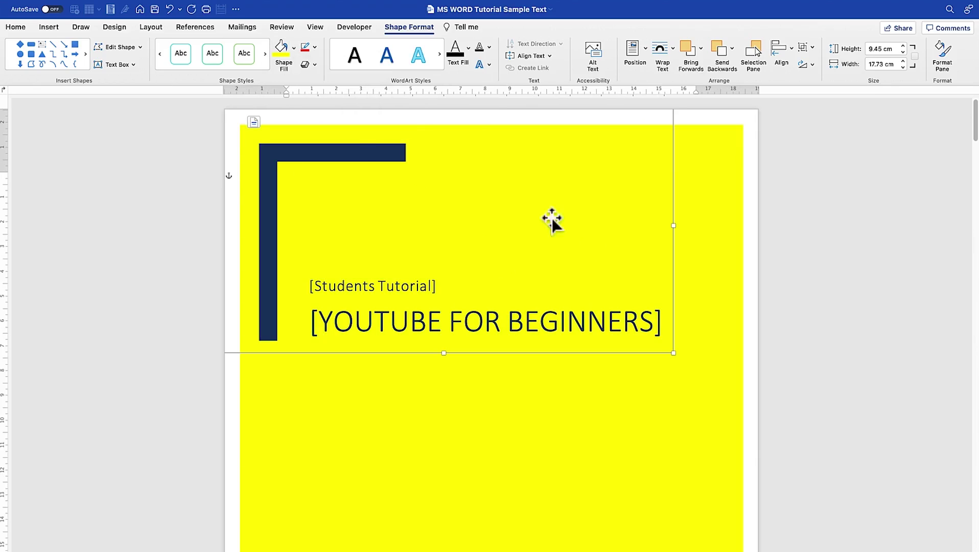
click(356, 150)
drag(356, 153, 331, 156)
click(331, 156)
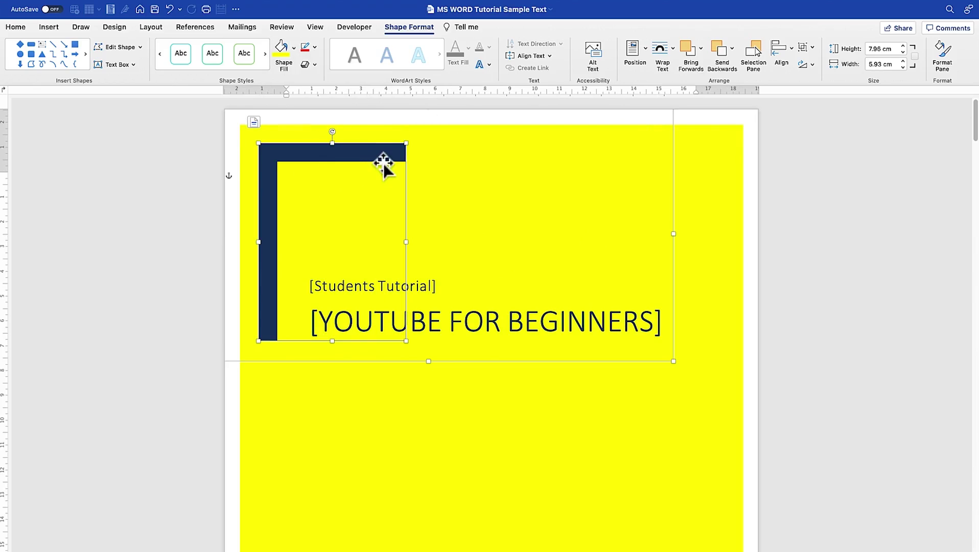
right_click(385, 154)
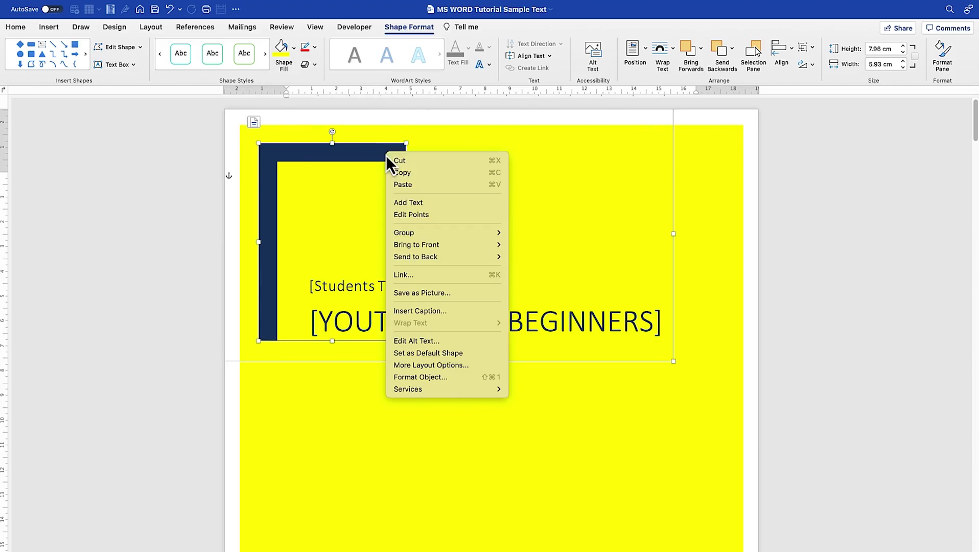
click(350, 157)
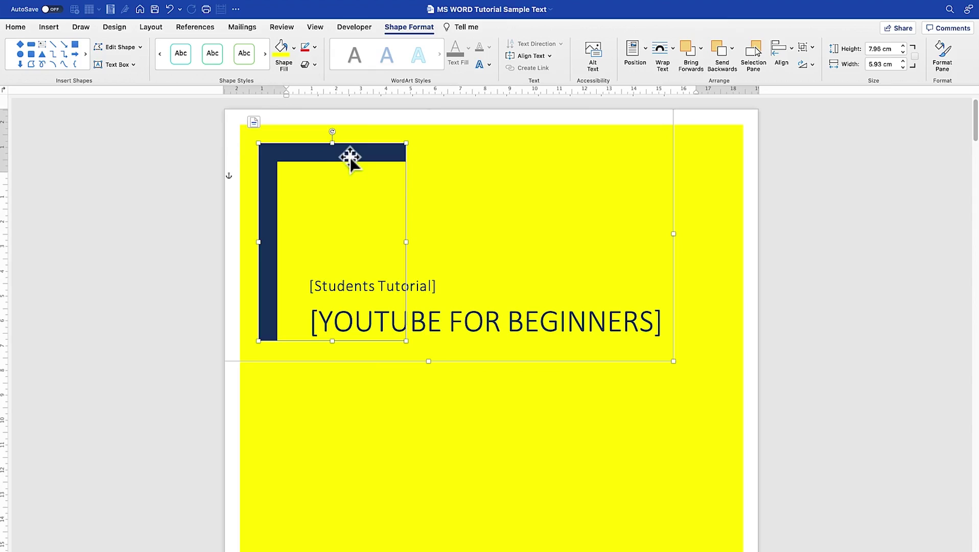
click(294, 49)
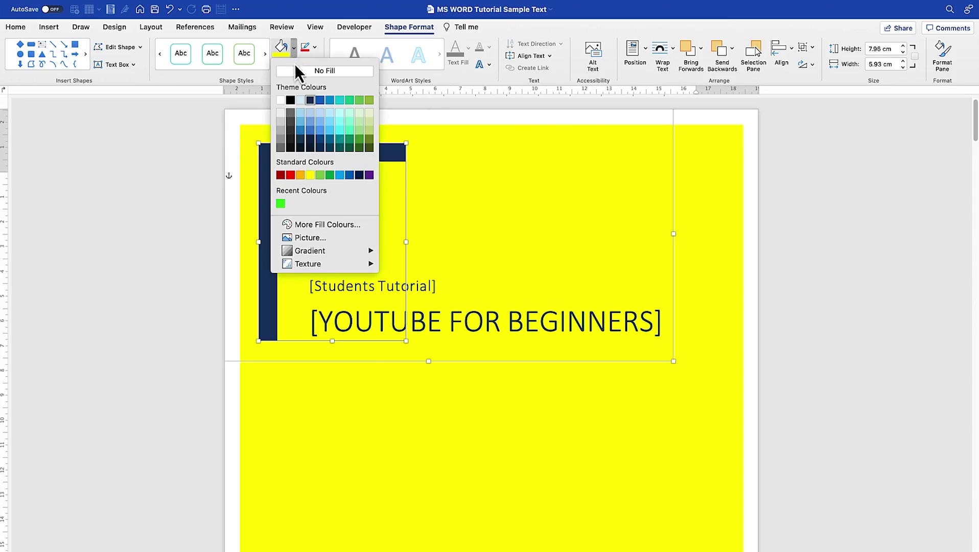
click(289, 114)
click(424, 114)
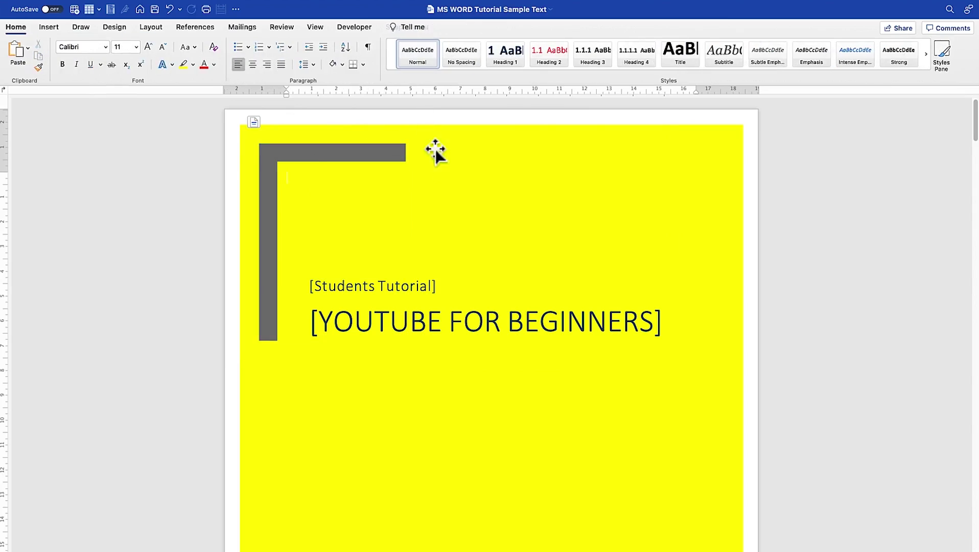
scroll(653, 475, down, 5)
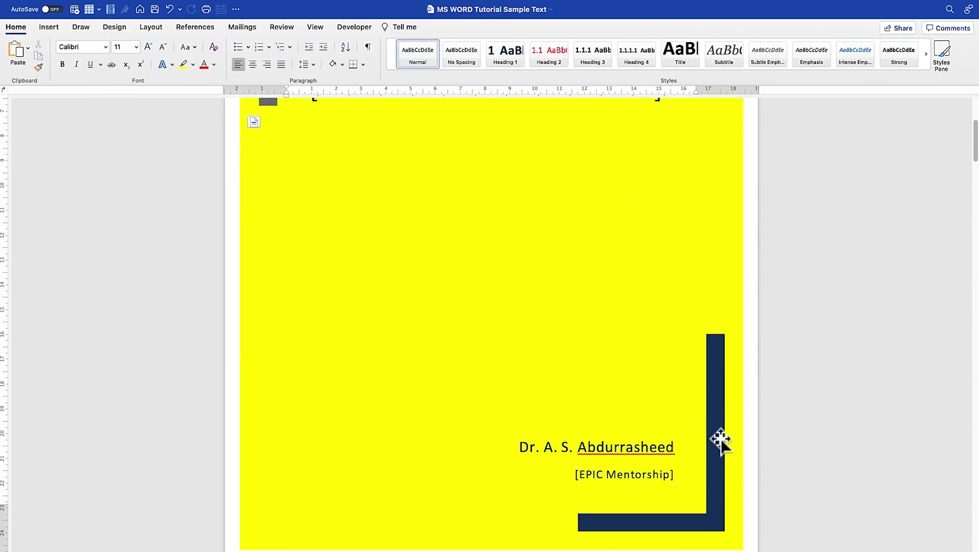
Step: Fill the navy bottom-right L bracket grey, undoing a fill on the wrong shape first
click(721, 440)
click(700, 422)
click(711, 385)
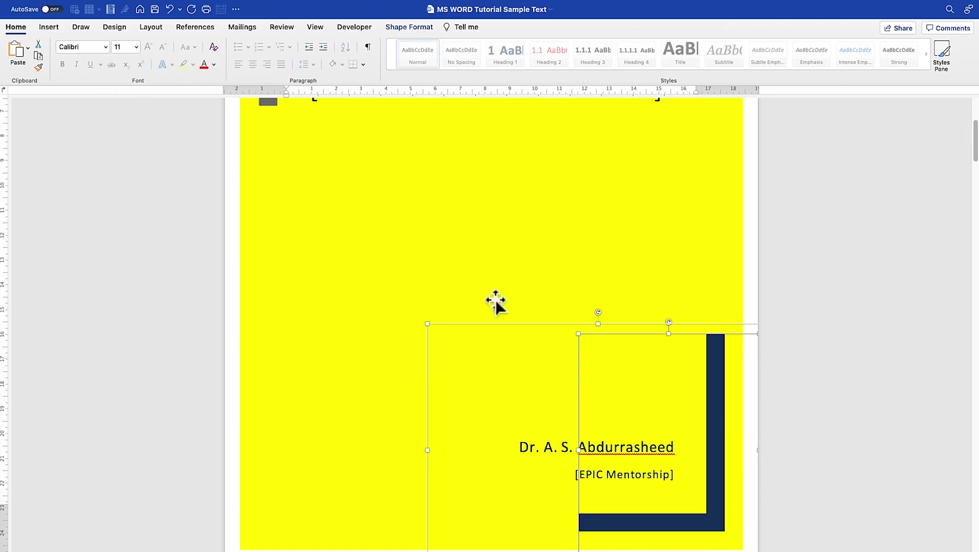
click(405, 27)
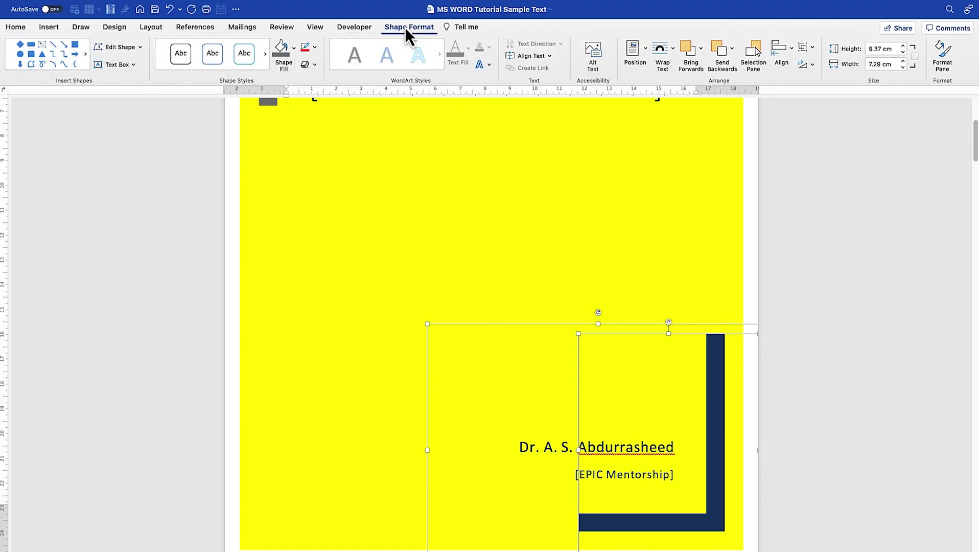
click(283, 48)
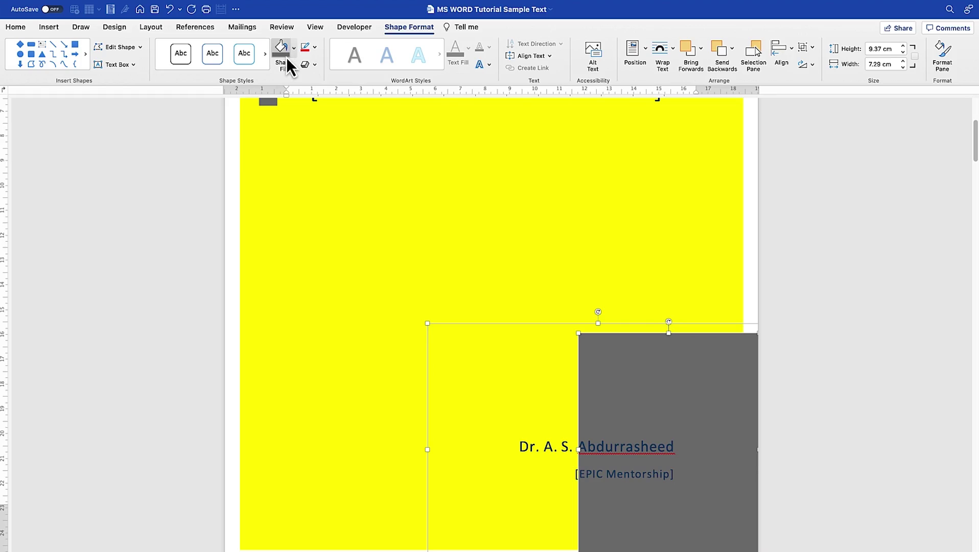
key(super+z)
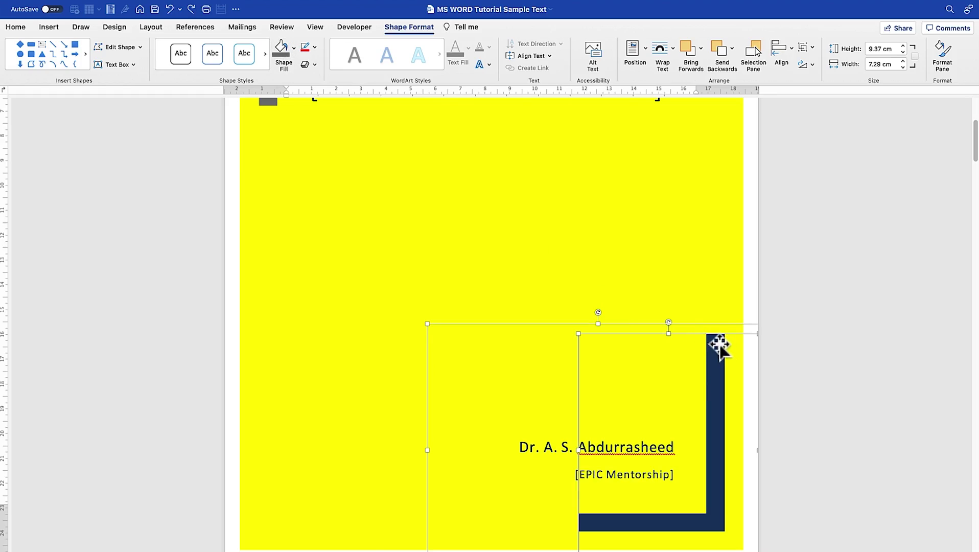
mouse_move(686, 352)
mouse_down()
mouse_move(684, 360)
mouse_move(701, 343)
mouse_up()
click(716, 331)
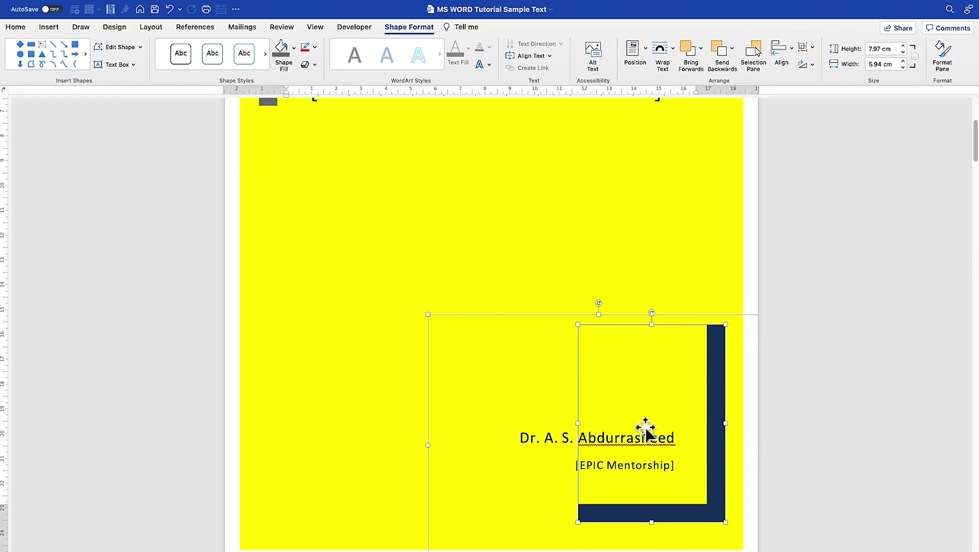
click(282, 51)
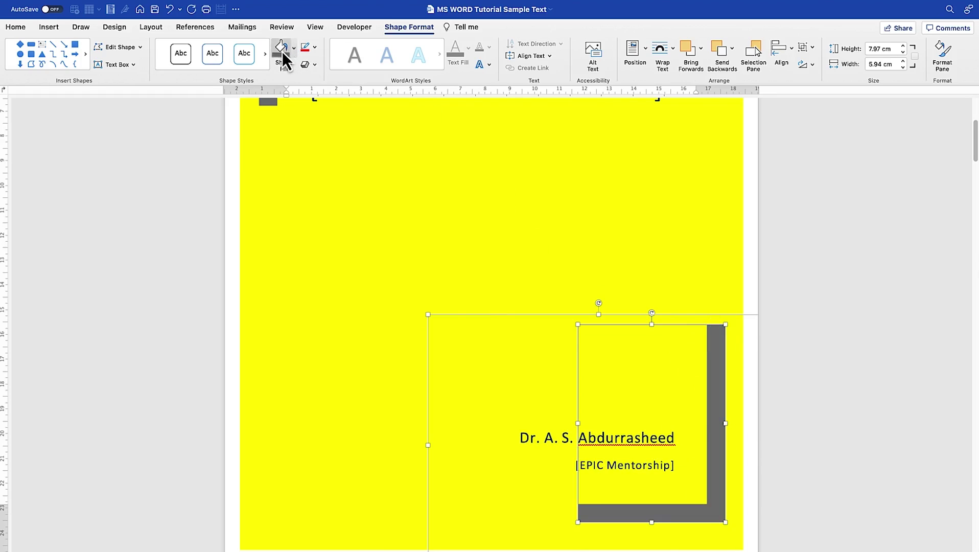
click(548, 176)
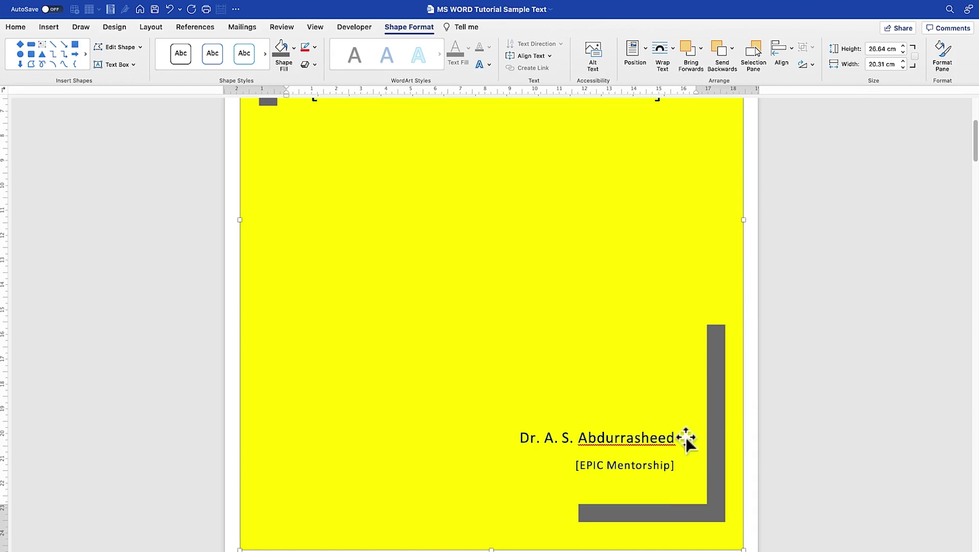
scroll(616, 308, up, 10)
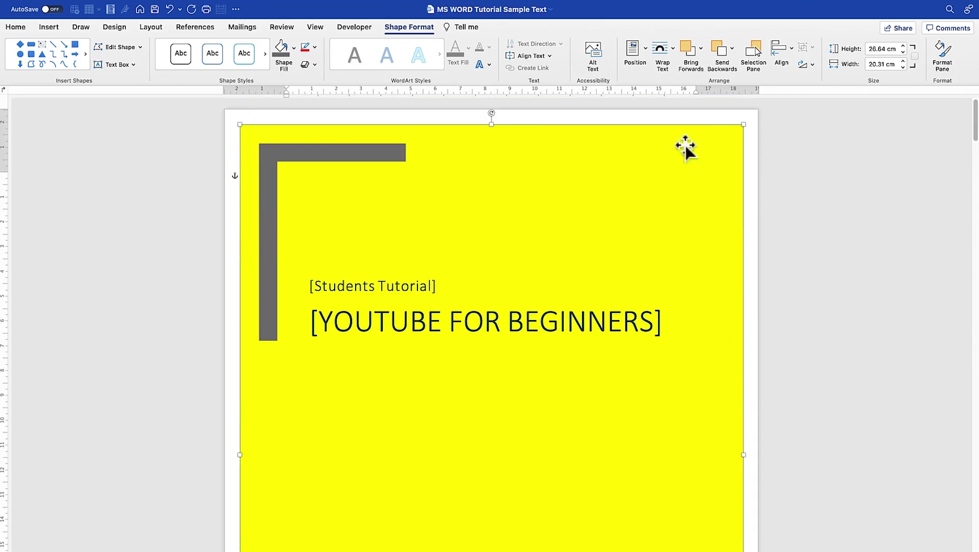
Step: Resize the yellow background rectangle to about 26.48 × 19.99 cm and fill it light blue
mouse_move(744, 124)
mouse_down()
mouse_move(765, 112)
mouse_move(609, 180)
mouse_move(736, 124)
mouse_move(582, 220)
mouse_move(738, 114)
mouse_move(763, 117)
mouse_move(737, 119)
mouse_move(735, 128)
mouse_up()
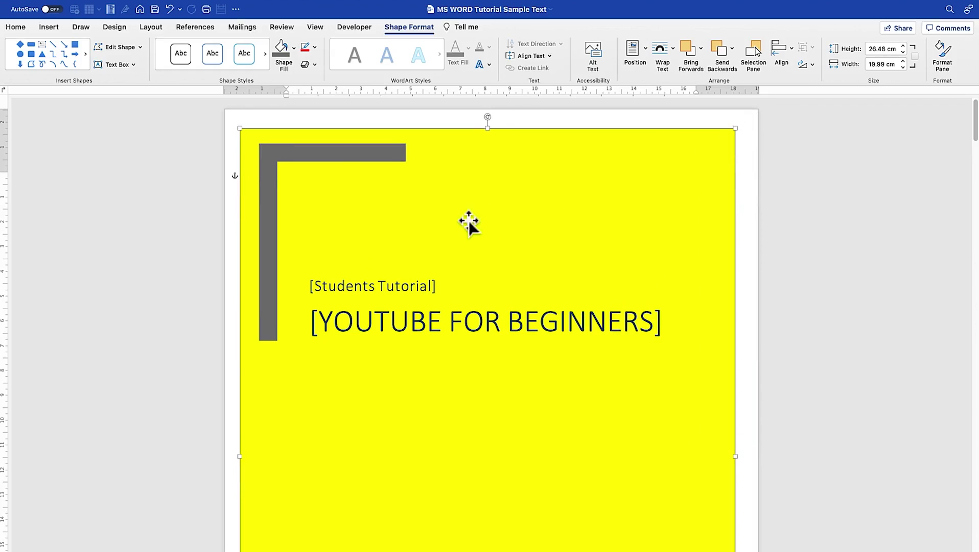
click(311, 109)
click(294, 47)
click(695, 397)
click(695, 397)
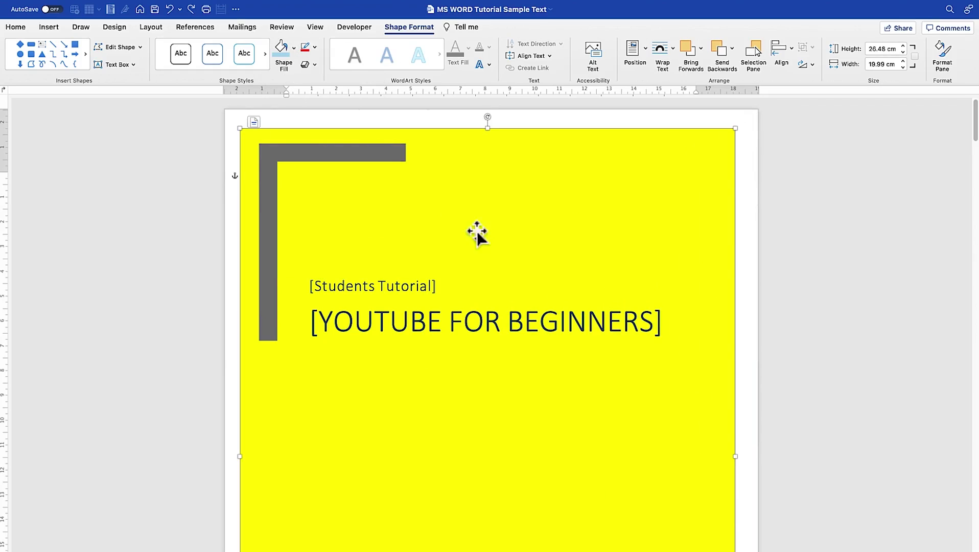
click(293, 48)
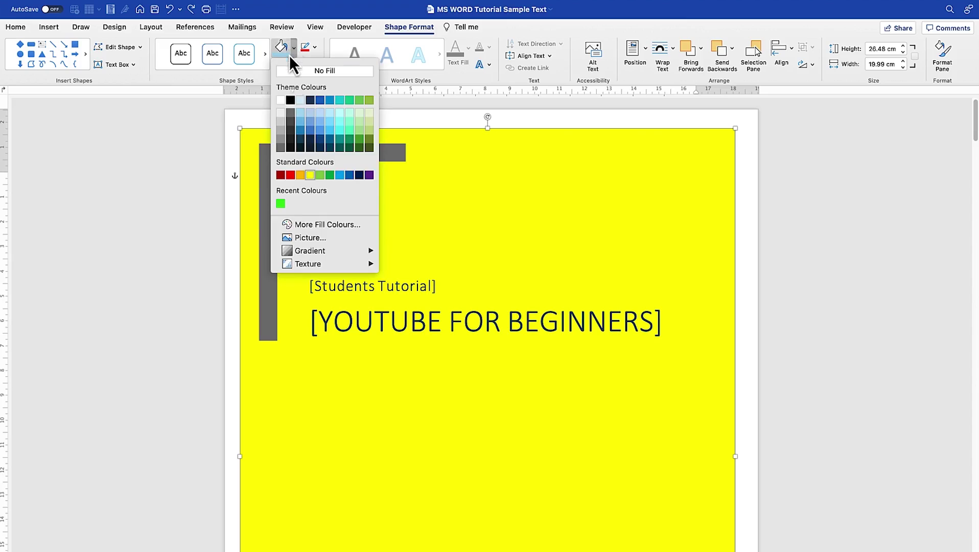
click(331, 126)
click(752, 189)
scroll(393, 253, down, 3)
scroll(400, 258, up, 3)
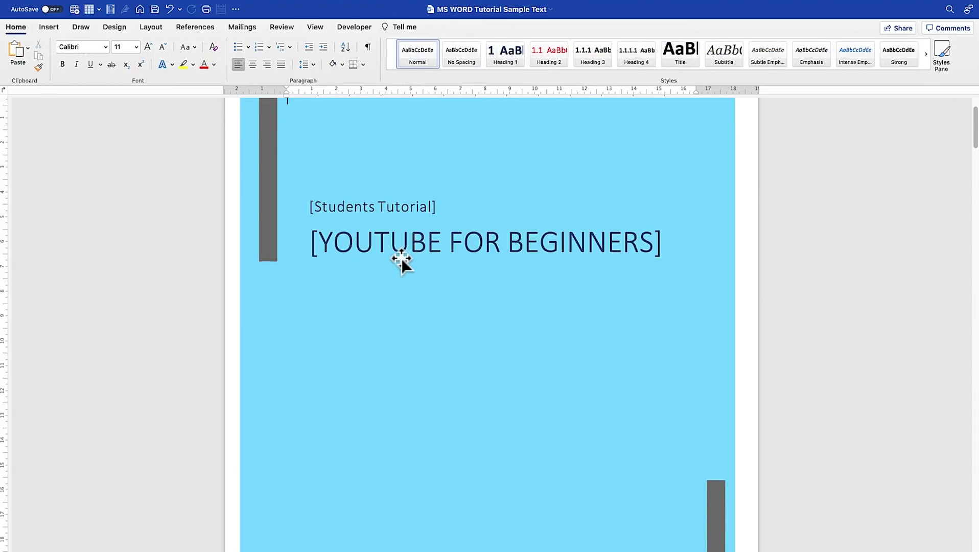
scroll(408, 262, down, 8)
scroll(424, 251, up, 3)
scroll(424, 249, up, 10)
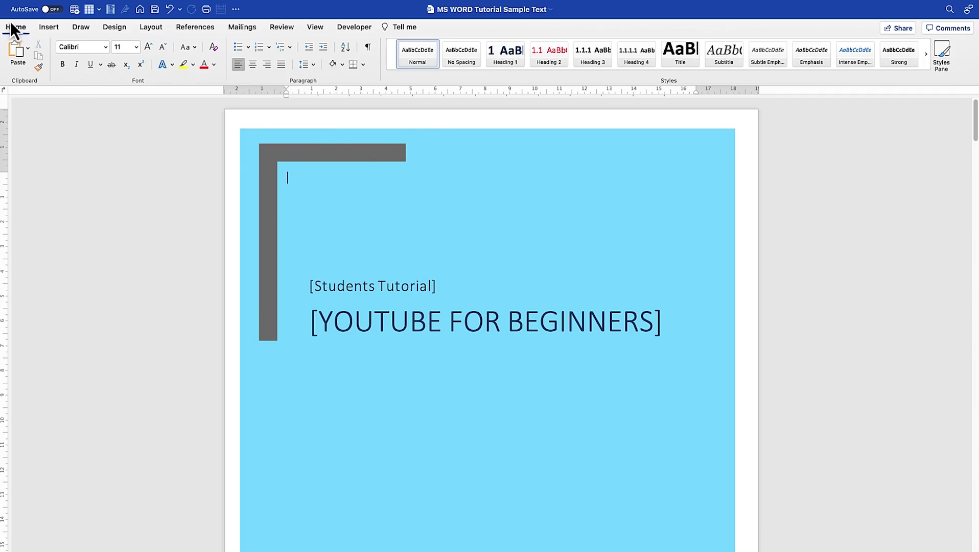
click(41, 29)
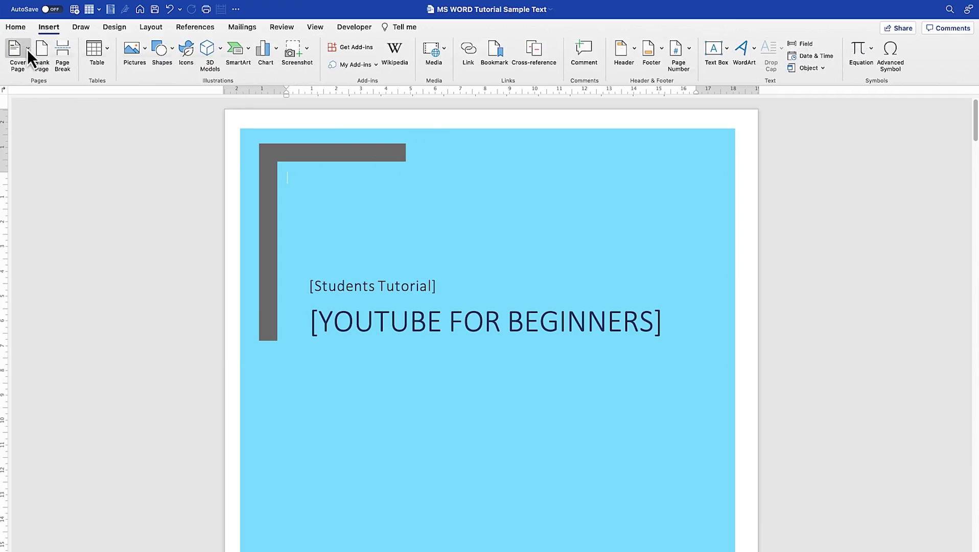
click(27, 49)
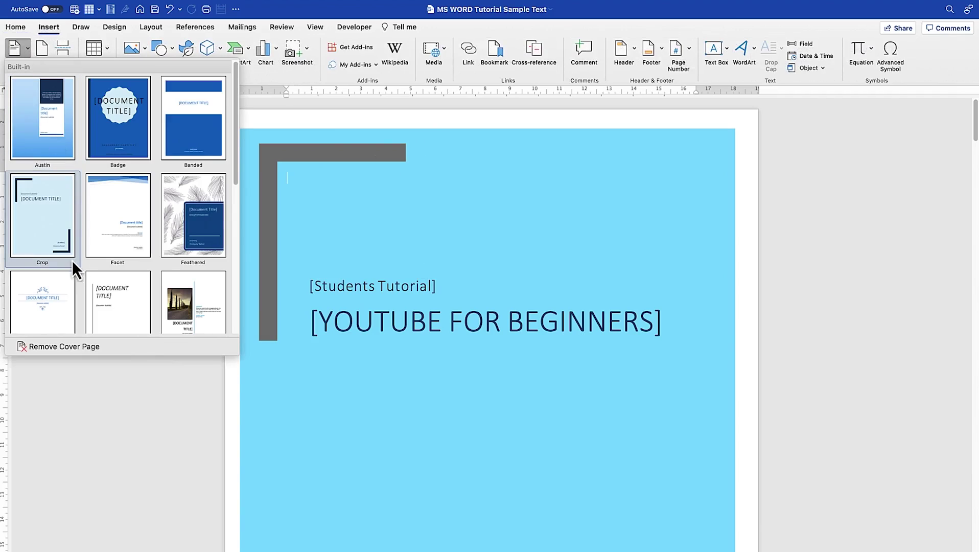
click(77, 349)
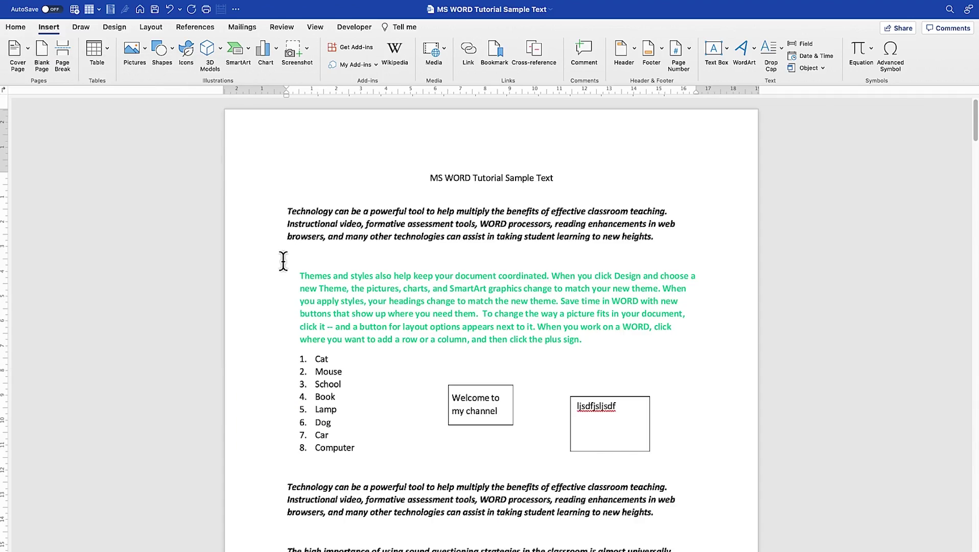
key(super+z)
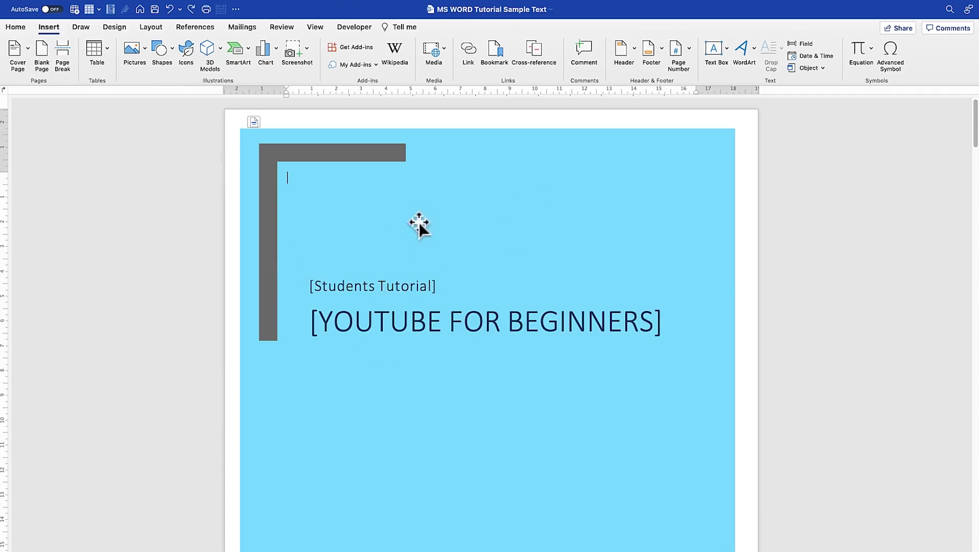
scroll(449, 322, down, 4)
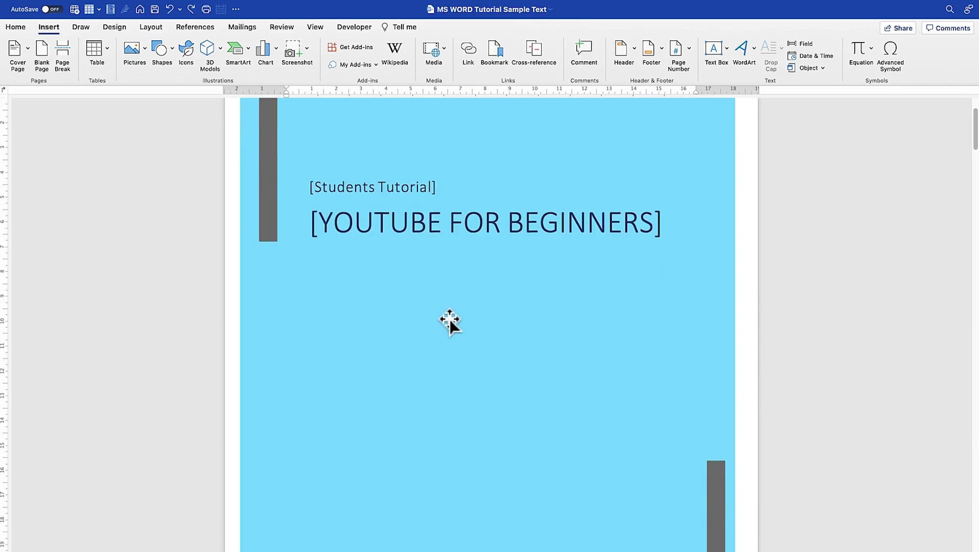
scroll(450, 321, down, 2)
click(396, 289)
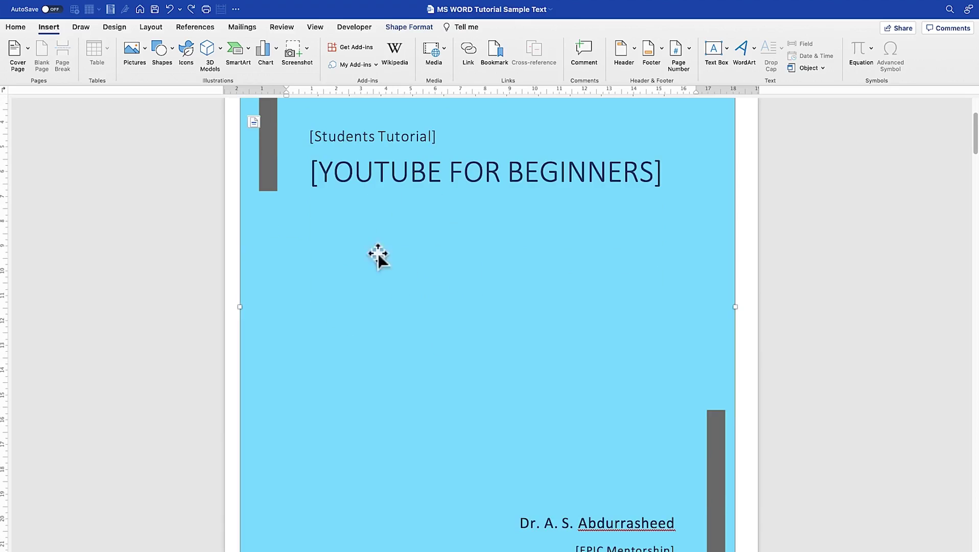
scroll(586, 395, down, 2)
scroll(586, 394, up, 2)
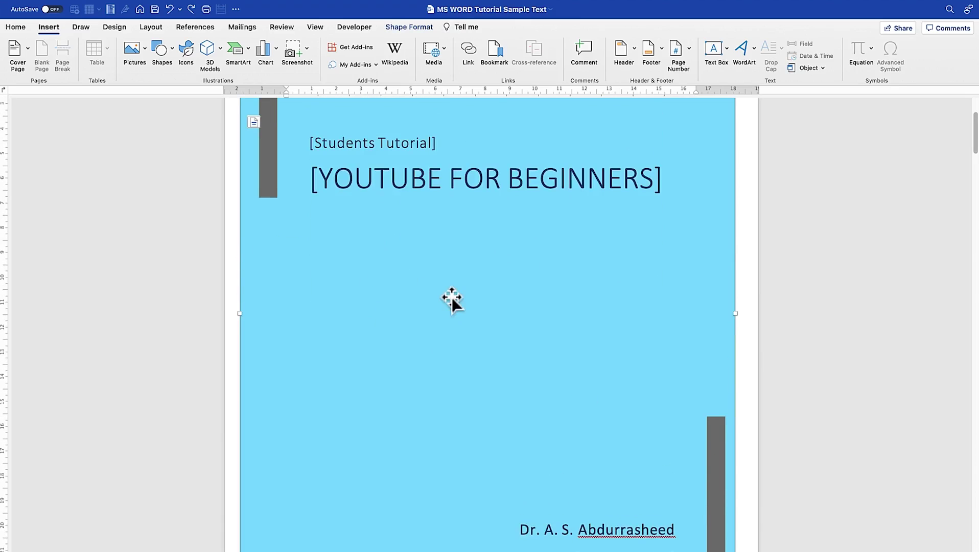
scroll(451, 296, up, 4)
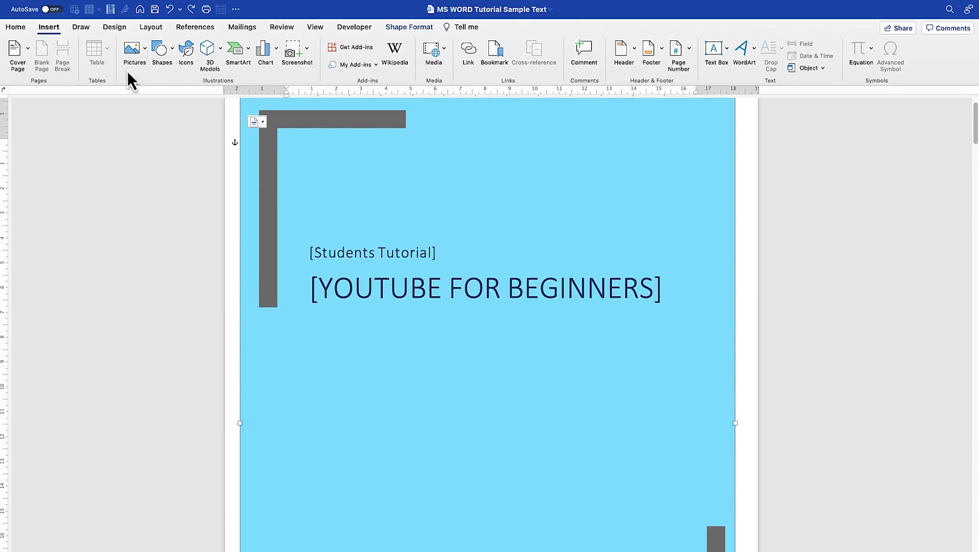
Step: Insert 'Blue Modern Multi Purpose Youtube Thumbnail (2).png' from Downloads onto the cover
click(145, 51)
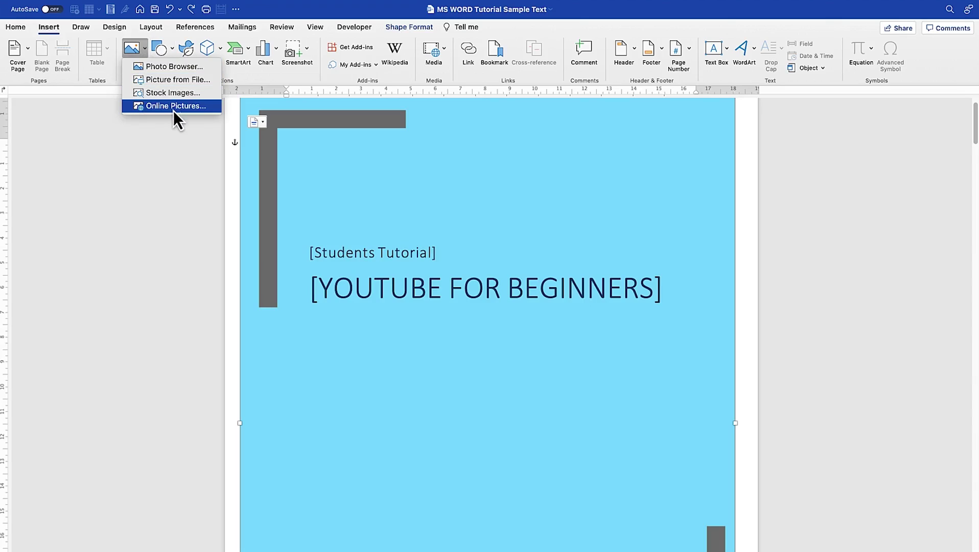
click(171, 85)
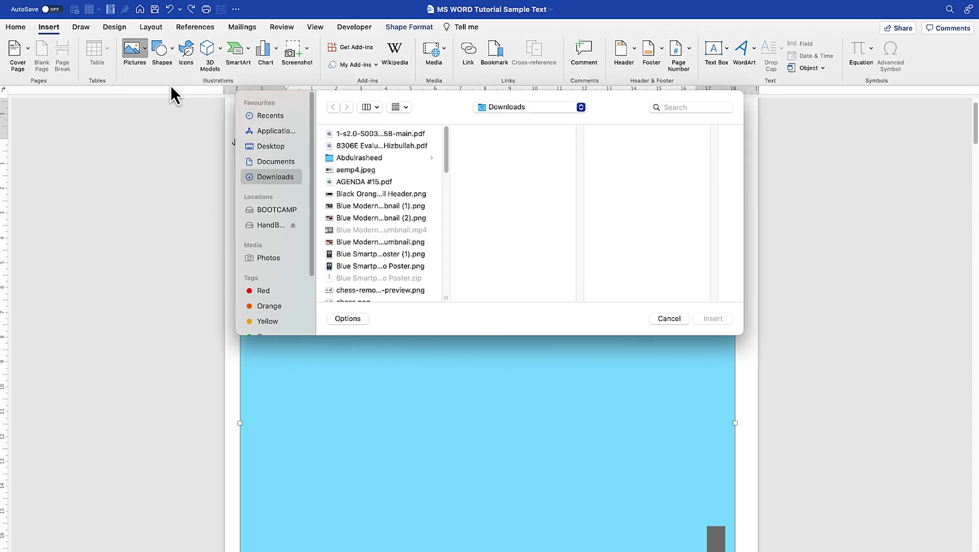
click(379, 194)
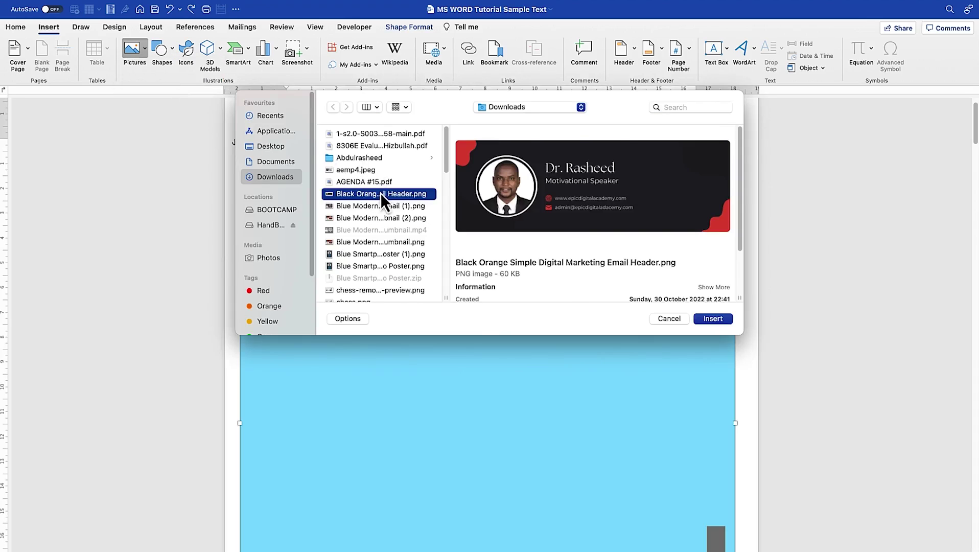
click(379, 205)
click(396, 221)
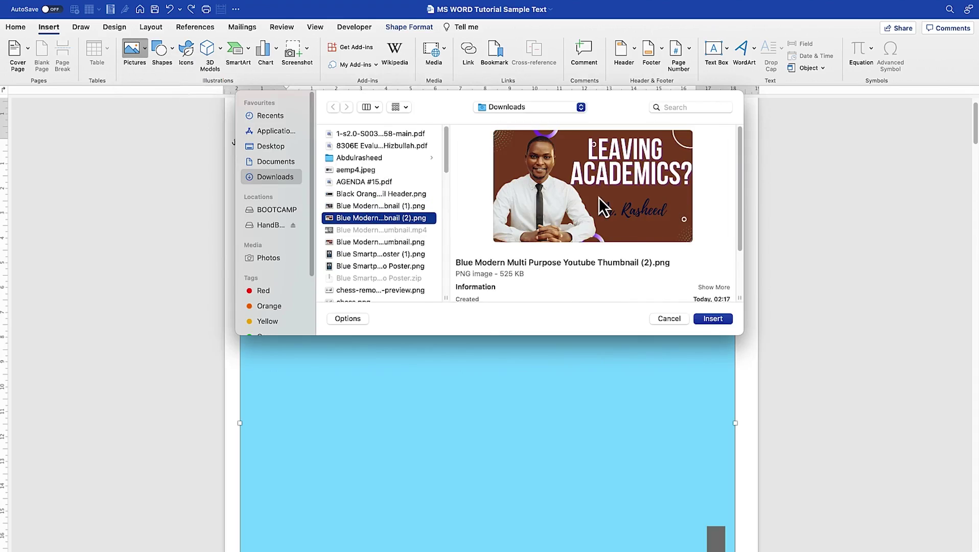
click(712, 318)
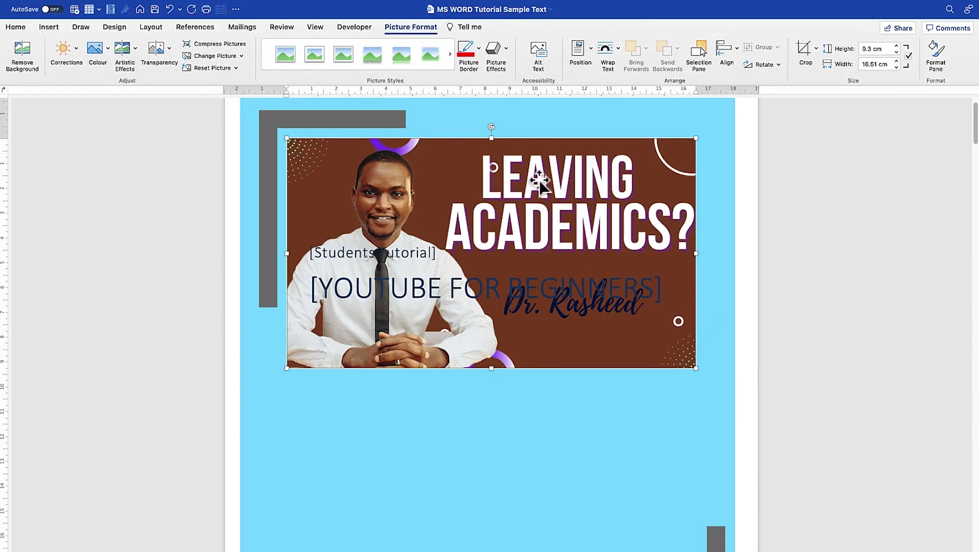
Step: Set the thumbnail picture's text wrapping to In Front of Text
drag(543, 168, 556, 221)
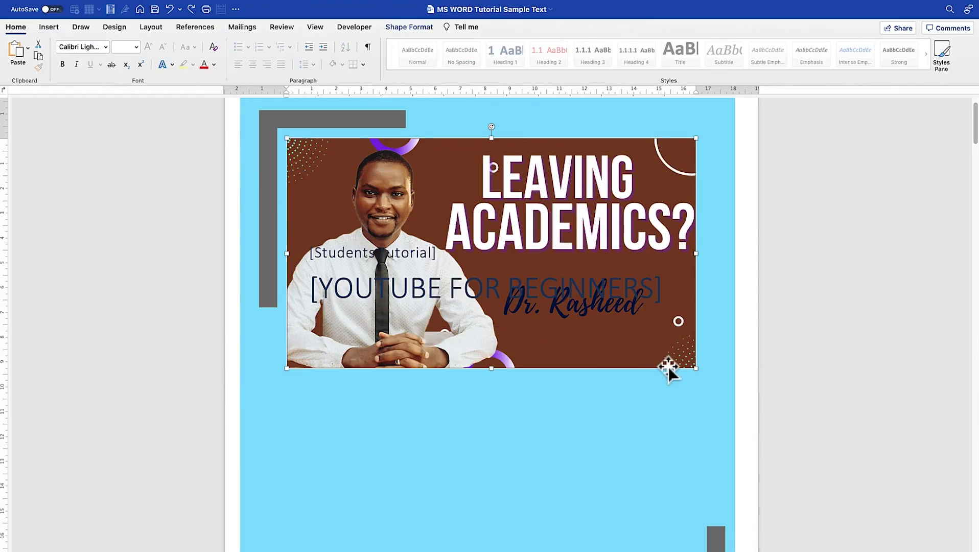
double_click(642, 359)
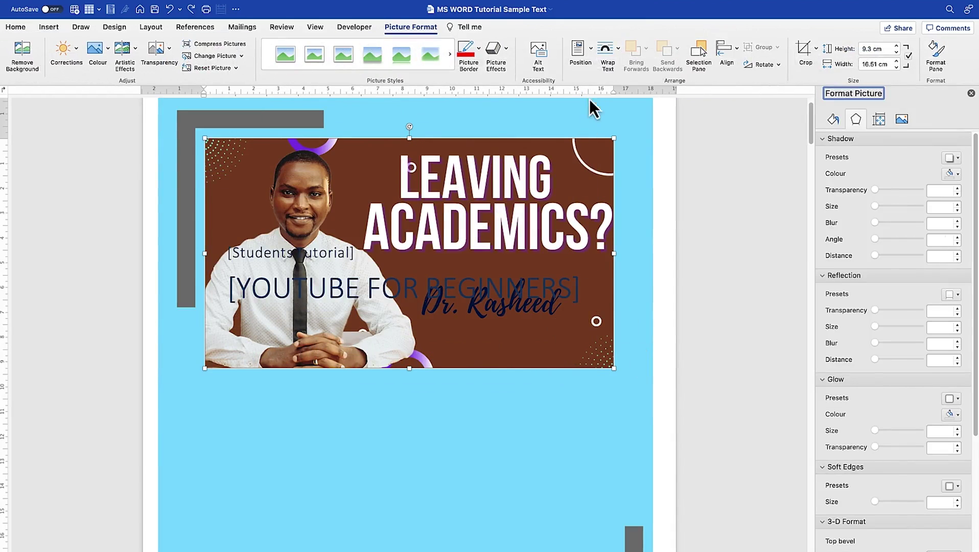
click(617, 49)
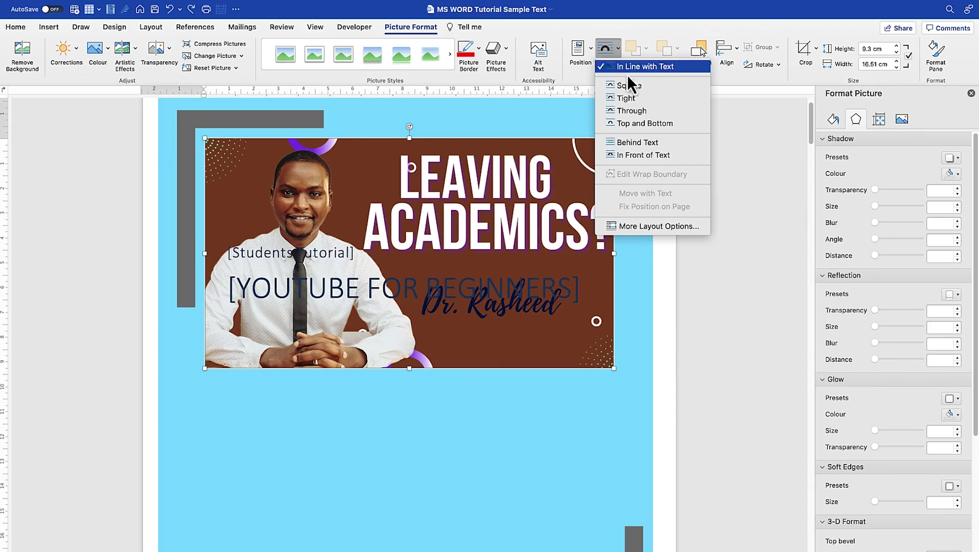
click(644, 156)
Step: Move the thumbnail below the title and shrink it to about 16.08 × 9.04 cm
drag(437, 220, 423, 414)
scroll(432, 358, down, 3)
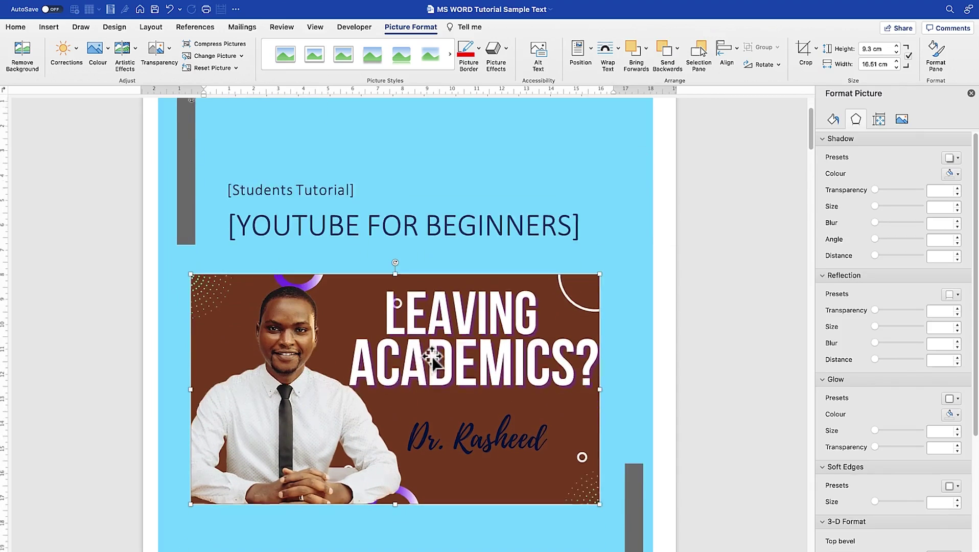
mouse_move(399, 329)
mouse_down()
mouse_move(384, 385)
mouse_move(411, 312)
mouse_move(413, 194)
mouse_move(445, 185)
mouse_move(411, 332)
mouse_move(384, 371)
mouse_move(408, 298)
mouse_move(382, 291)
mouse_move(415, 337)
mouse_up()
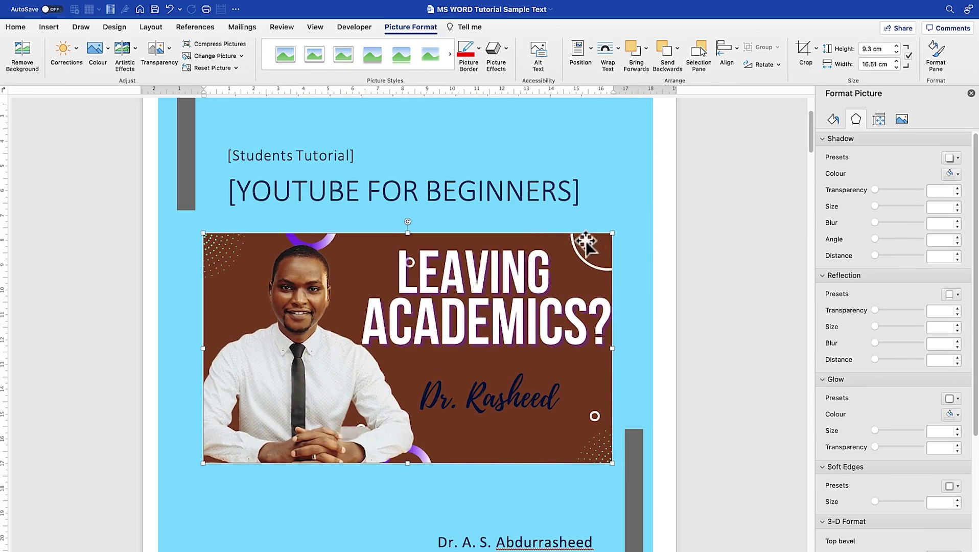
drag(612, 233, 601, 258)
Step: Deselect the thumbnail, close the Format pane, and review the 'YOUTUBE FOR BEGINNERS' cover page
click(717, 244)
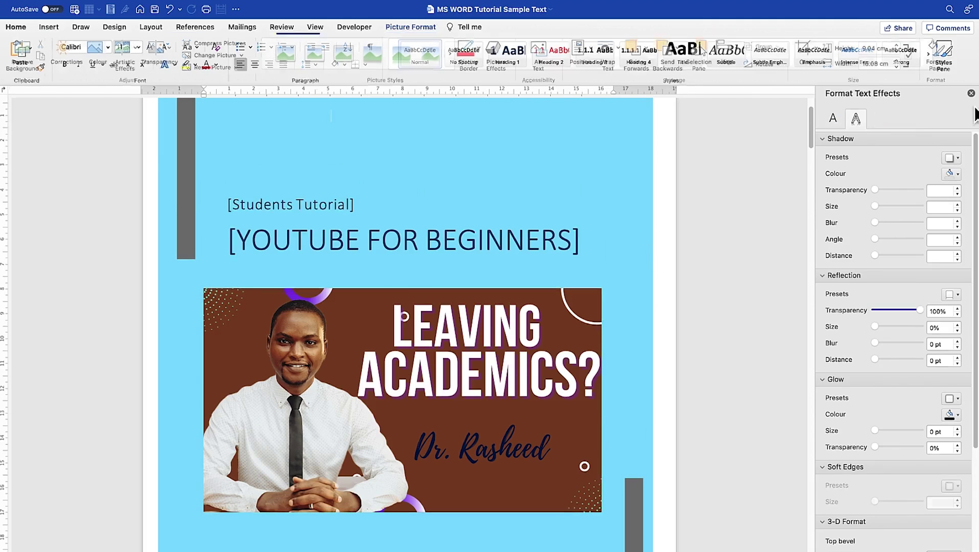
click(970, 93)
scroll(662, 279, down, 5)
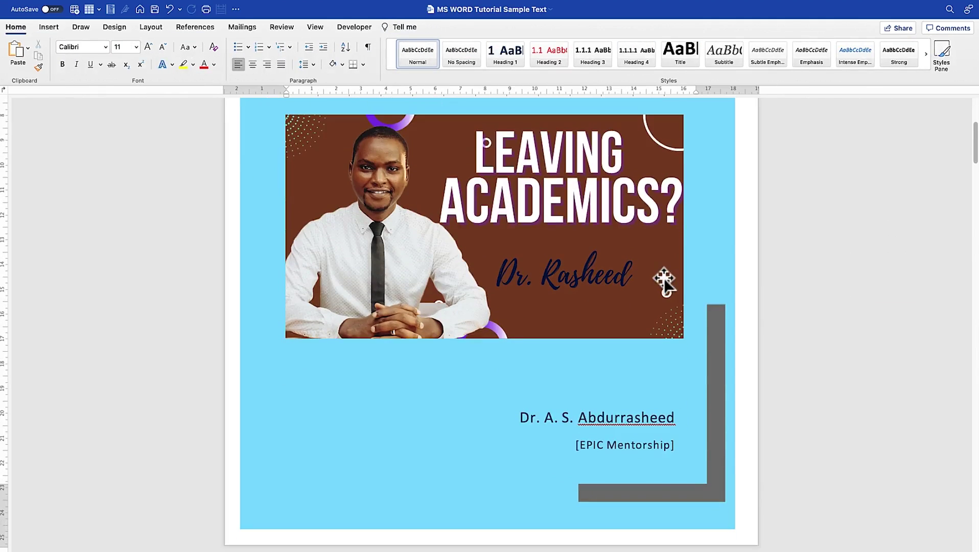
scroll(664, 280, up, 5)
scroll(664, 279, down, 4)
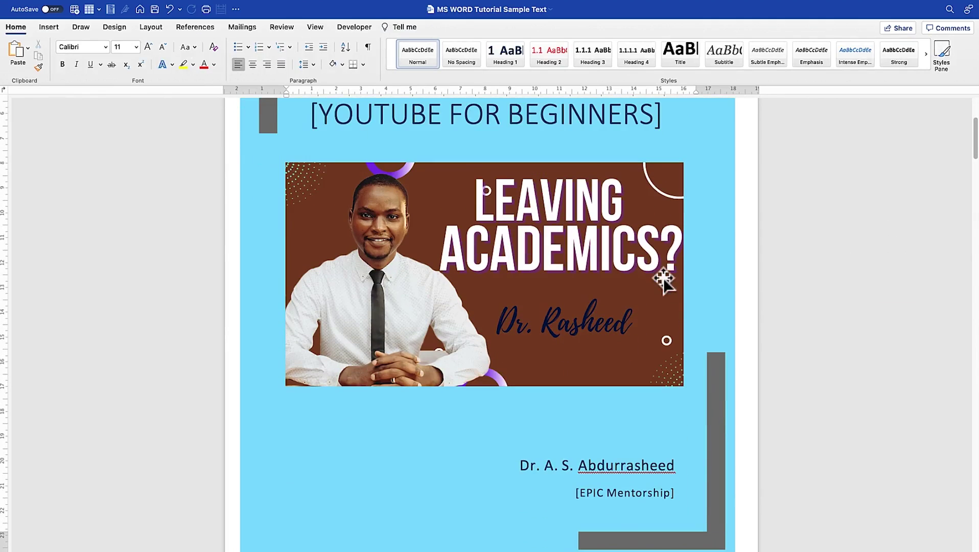
scroll(521, 349, up, 4)
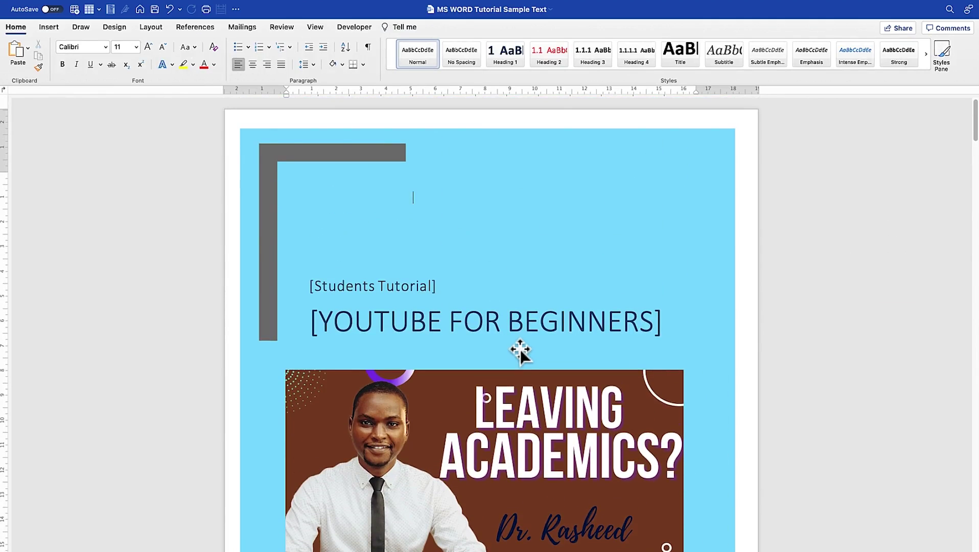